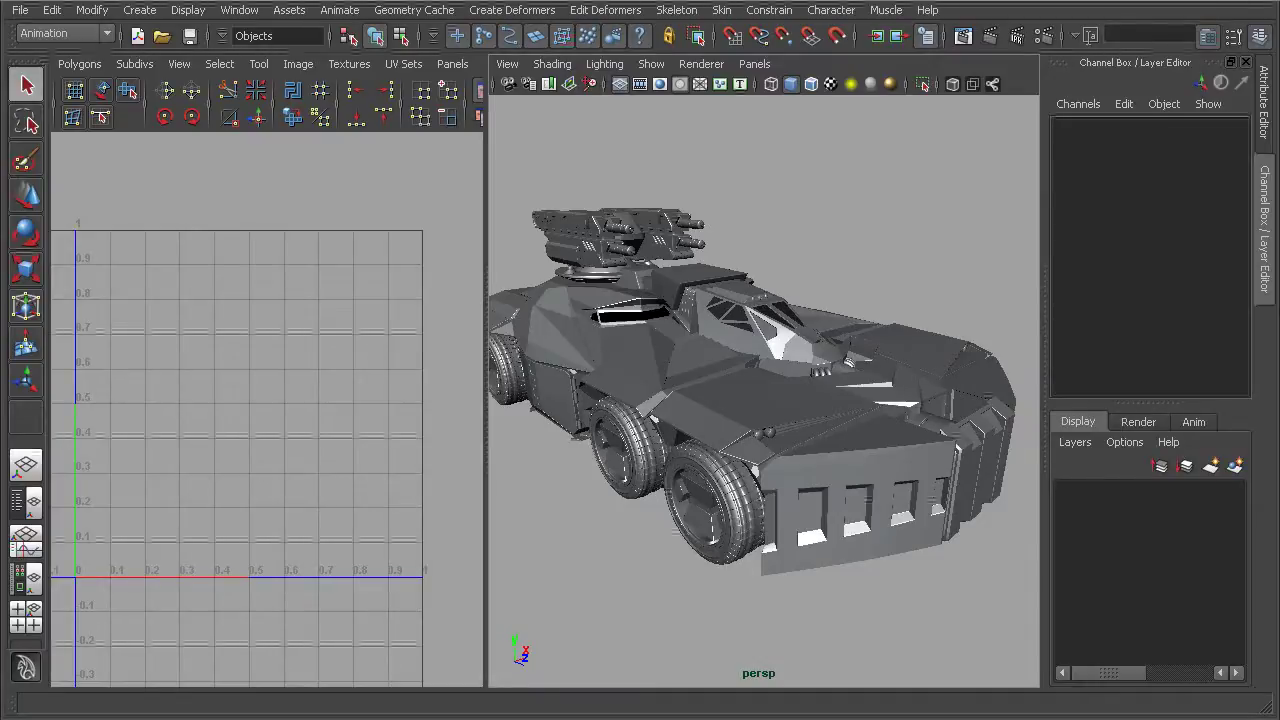
# Step: Select the front fender panel above the front wheel, beside the cockpit
pyautogui.keyDown('alt'); pyautogui.moveTo(813, 459); pyautogui.dragTo(843, 397); pyautogui.keyUp('alt')
pyautogui.click(843, 397)
pyautogui.keyDown('alt'); pyautogui.moveTo(675, 483); pyautogui.dragTo(723, 471); pyautogui.keyUp('alt')
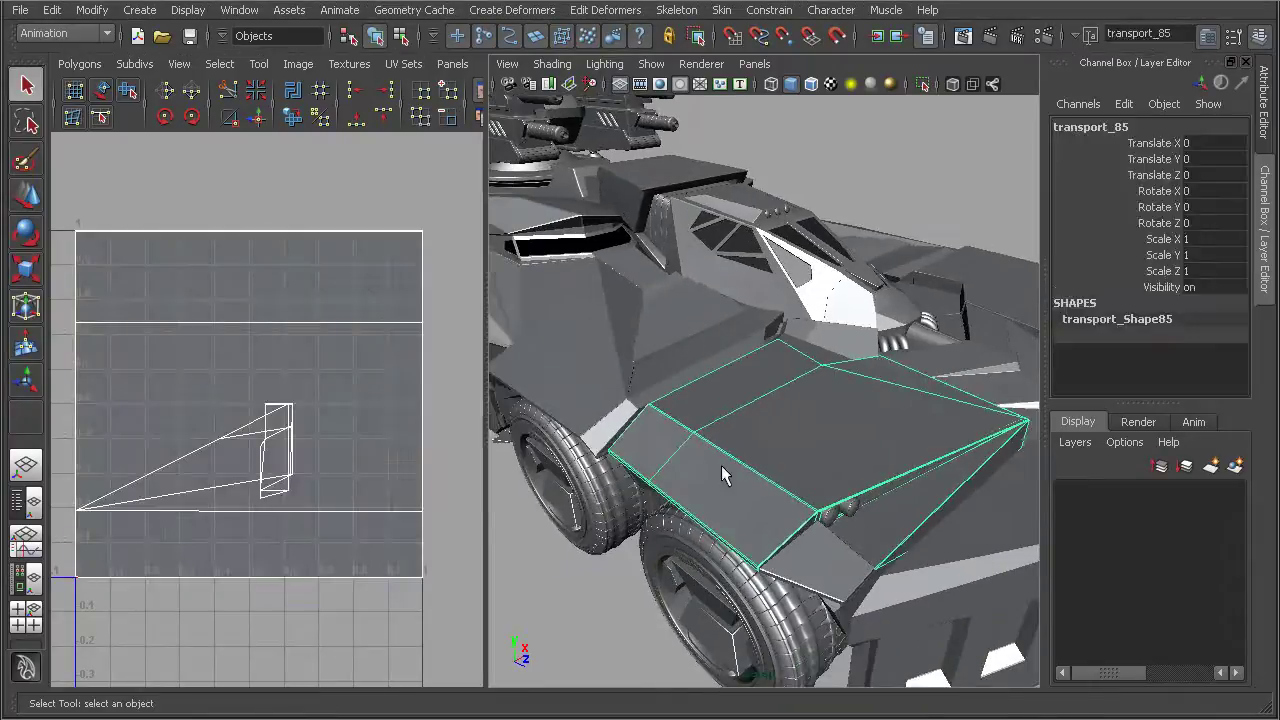
# Step: Examine the UVs of the fender panel's individual top and side faces, and return to whole-object selection
pyautogui.moveTo(812, 393); pyautogui.dragTo(814, 434, button='right')
pyautogui.click(818, 434)
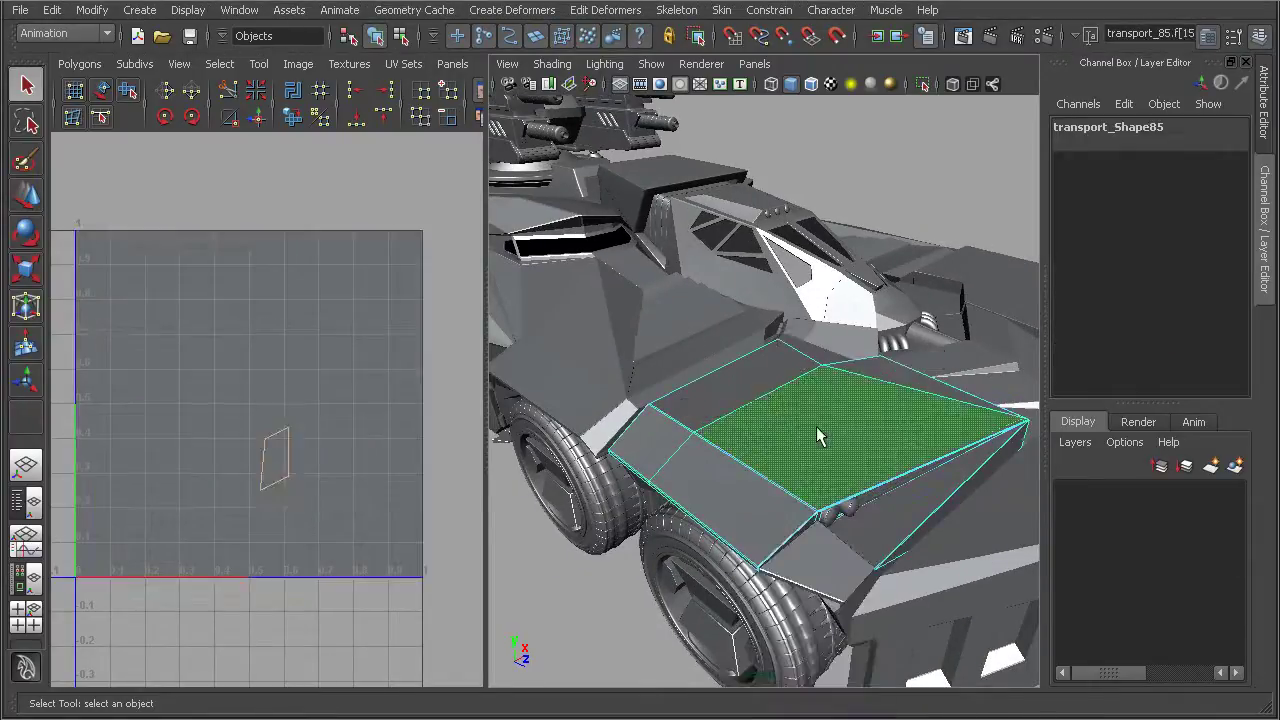
pyautogui.click(760, 394)
pyautogui.click(728, 494)
pyautogui.click(640, 440)
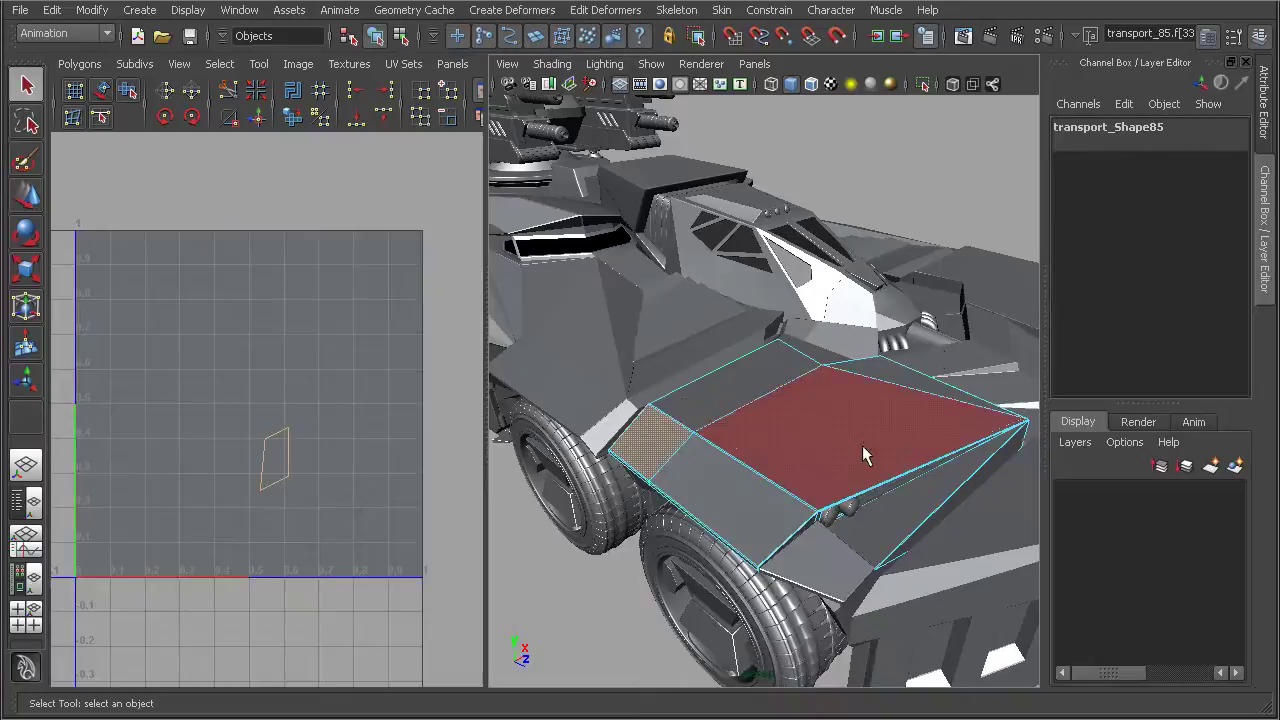
pyautogui.click(857, 449)
pyautogui.press('F8')
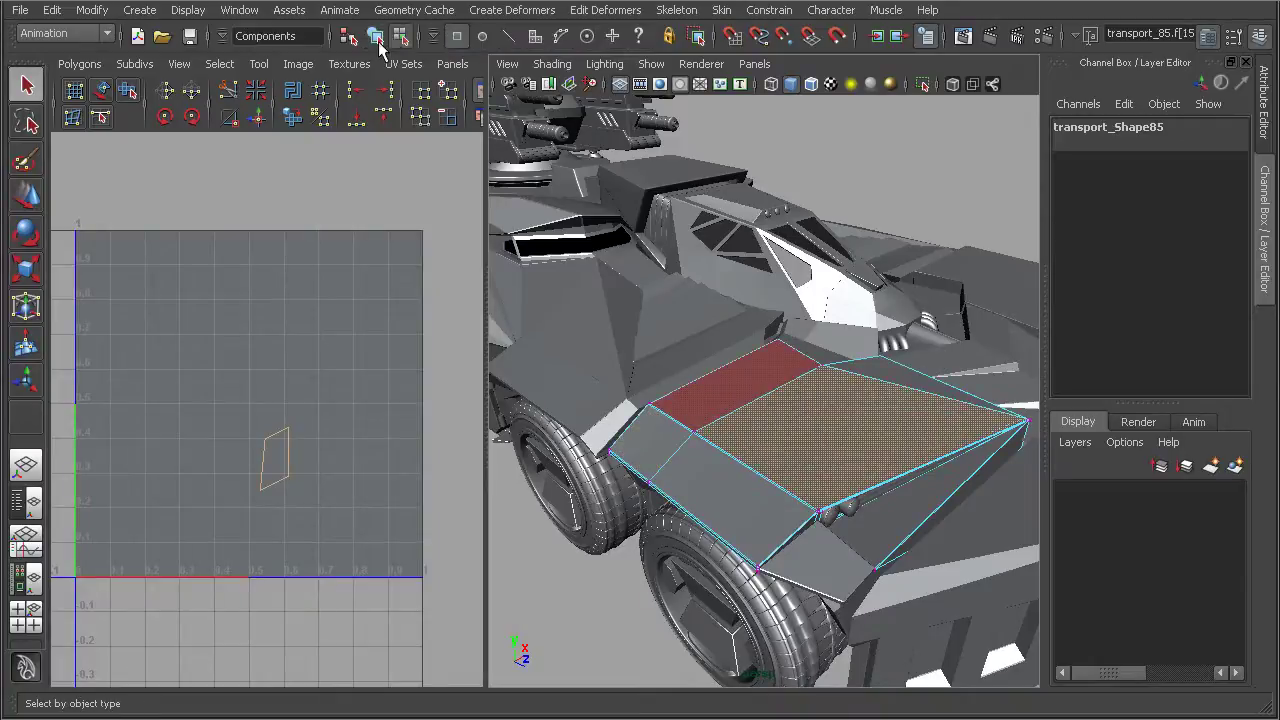
pyautogui.keyDown('alt'); pyautogui.moveTo(786, 437); pyautogui.dragTo(826, 423); pyautogui.keyUp('alt')
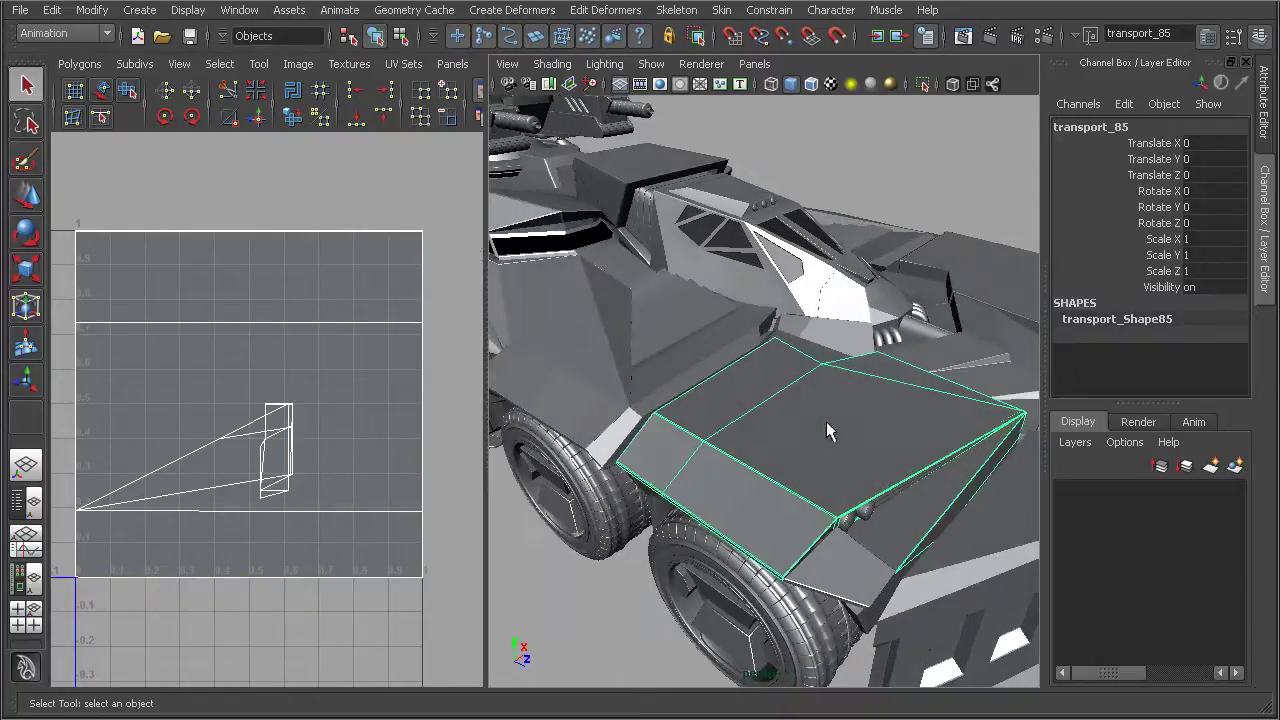
# Step: Apply a planar UV projection to the fender panel, fitted to the bounding box and projected from the X axis
pyautogui.click(68, 33)
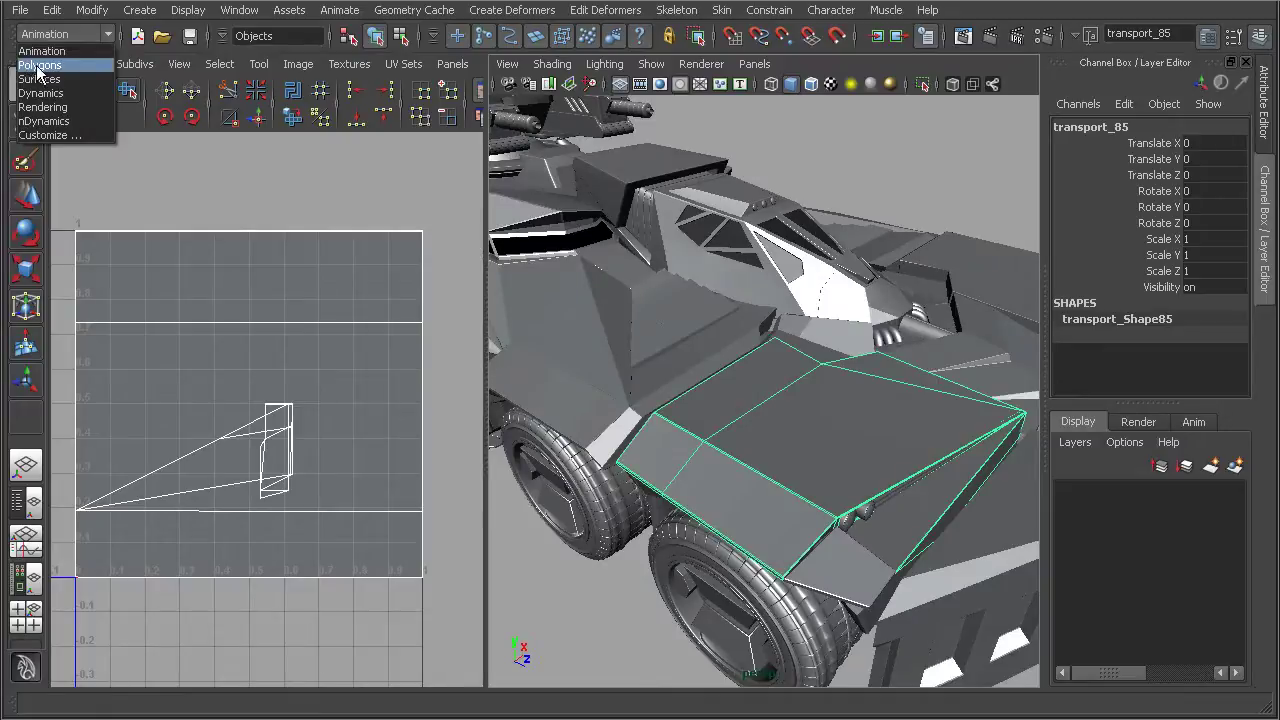
pyautogui.click(38, 66)
pyautogui.click(630, 11)
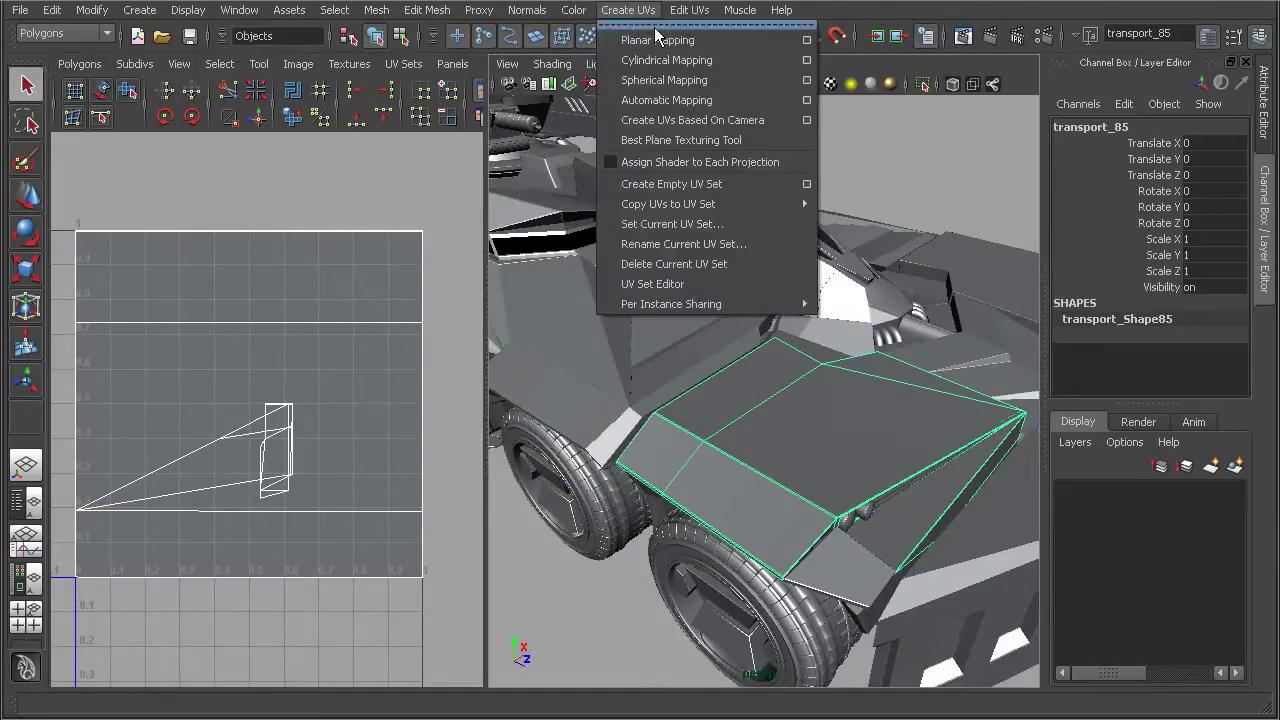
pyautogui.click(808, 38)
pyautogui.moveTo(808, 40); pyautogui.dragTo(293, 54)
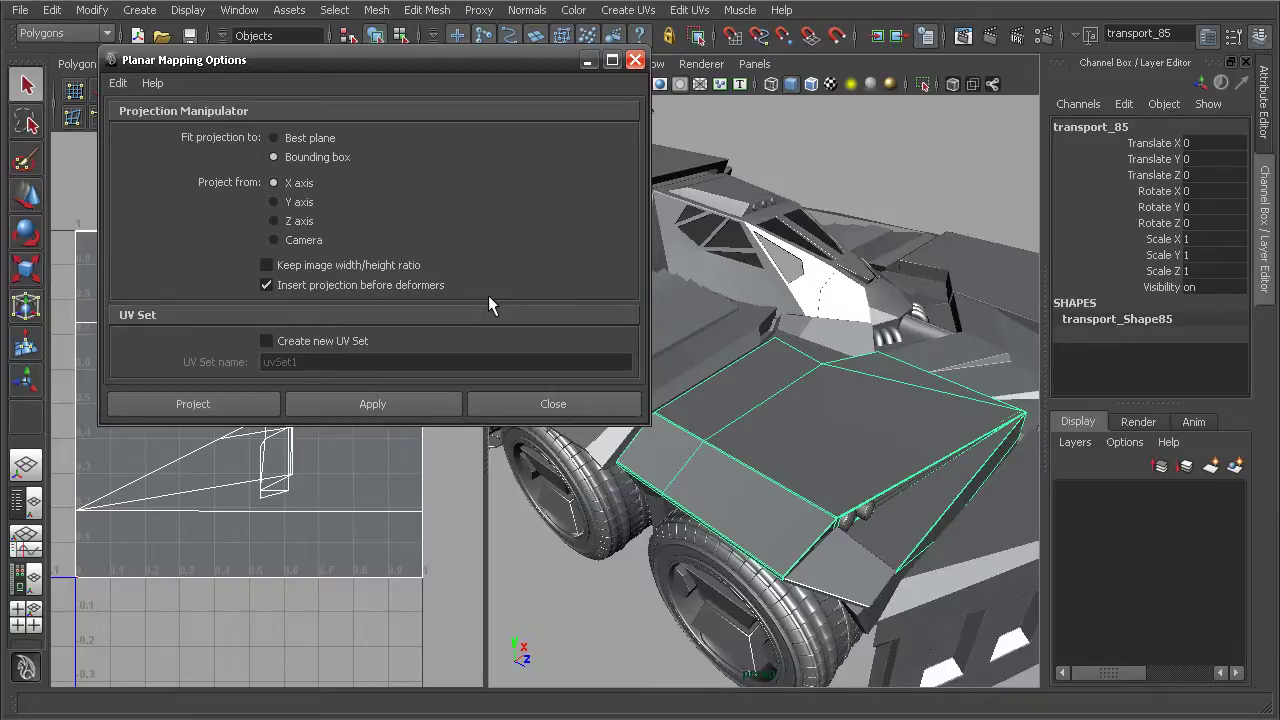
pyautogui.keyDown('alt'); pyautogui.moveTo(700, 300); pyautogui.dragTo(444, 115); pyautogui.keyUp('alt')
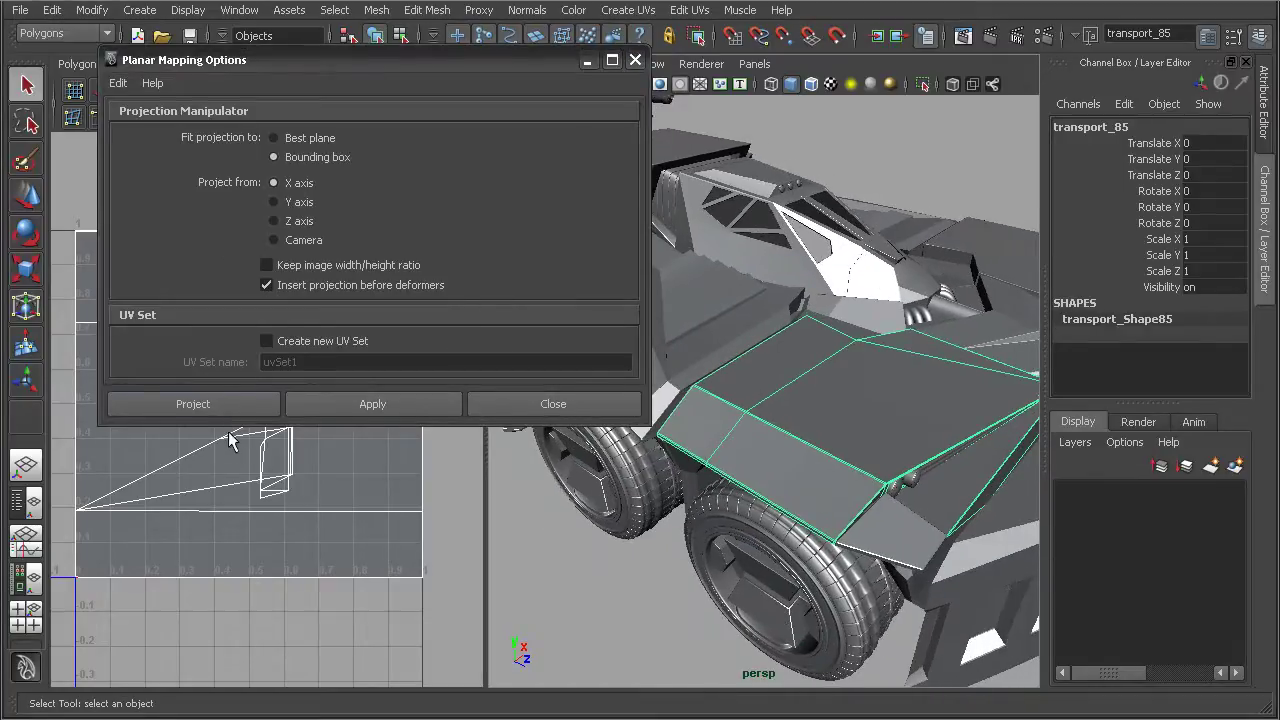
pyautogui.click(200, 404)
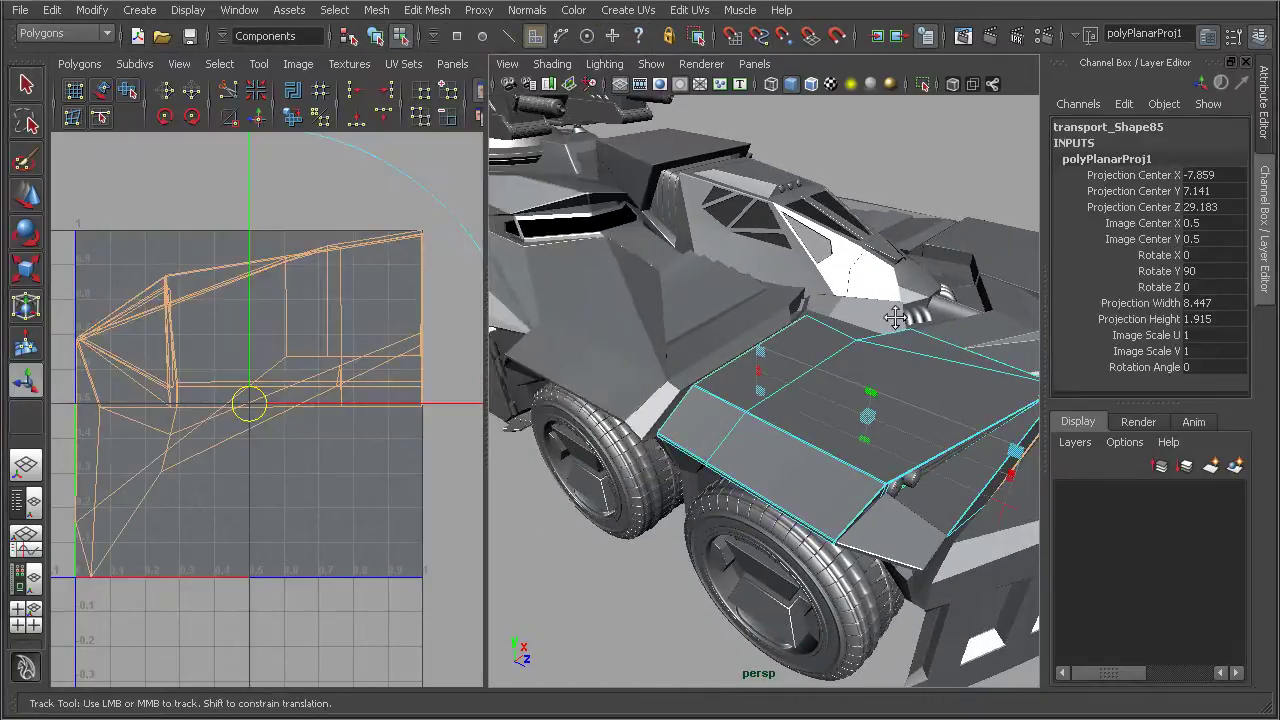
# Step: Resize the planar projection to a width of about 10.126 and a height of about 6.016
pyautogui.keyDown('alt'); pyautogui.moveTo(895, 318); pyautogui.dragTo(457, 310); pyautogui.keyUp('alt')
pyautogui.press('t')
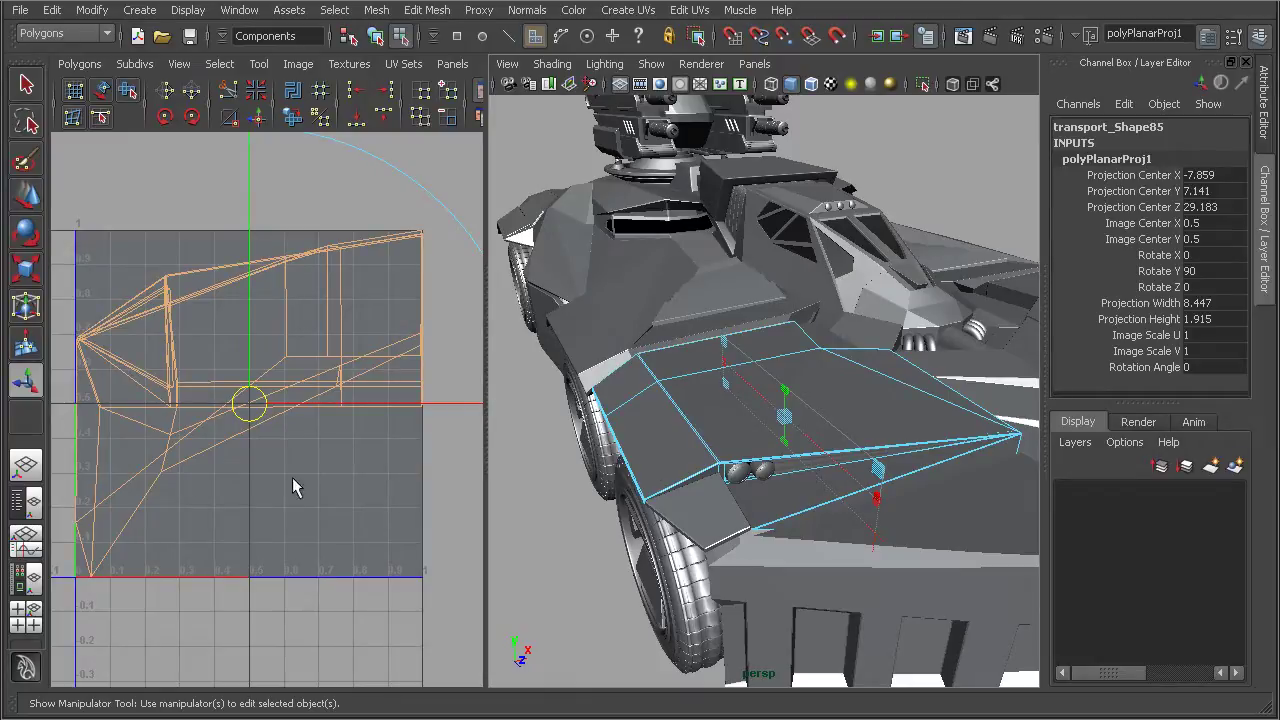
pyautogui.keyDown('alt'); pyautogui.moveTo(780, 455); pyautogui.dragTo(832, 461, button='right'); pyautogui.keyUp('alt')
pyautogui.keyDown('alt'); pyautogui.moveTo(832, 461); pyautogui.dragTo(763, 391); pyautogui.keyUp('alt')
pyautogui.press('t')
pyautogui.keyDown('alt'); pyautogui.moveTo(873, 490); pyautogui.dragTo(913, 437); pyautogui.keyUp('alt')
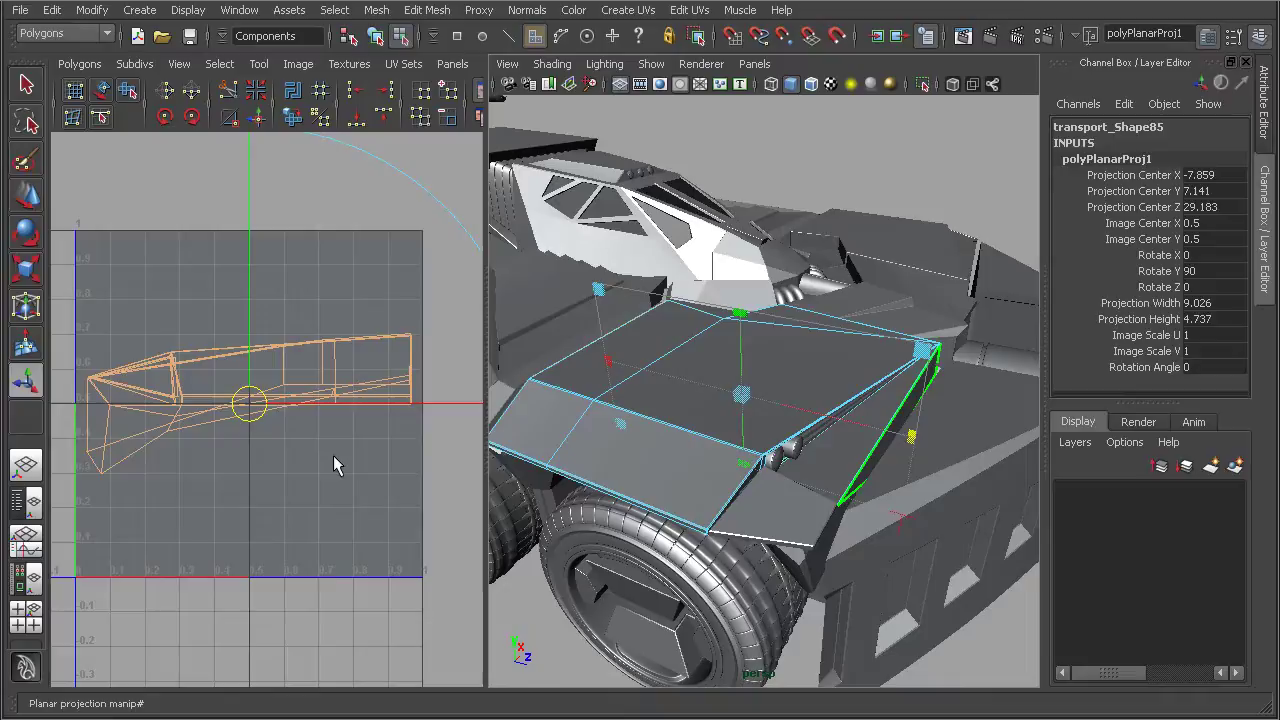
pyautogui.keyDown('alt'); pyautogui.moveTo(880, 445); pyautogui.dragTo(948, 388); pyautogui.keyUp('alt')
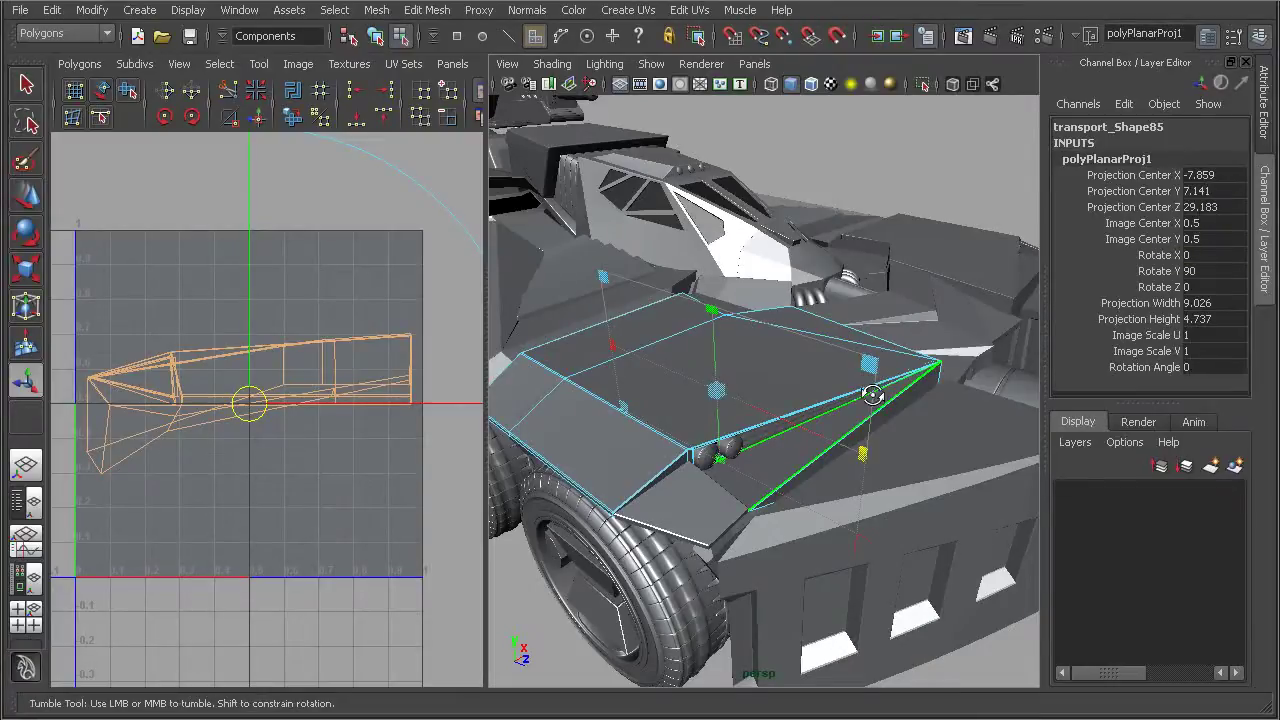
pyautogui.keyDown('alt'); pyautogui.moveTo(857, 389); pyautogui.dragTo(812, 340); pyautogui.keyUp('alt')
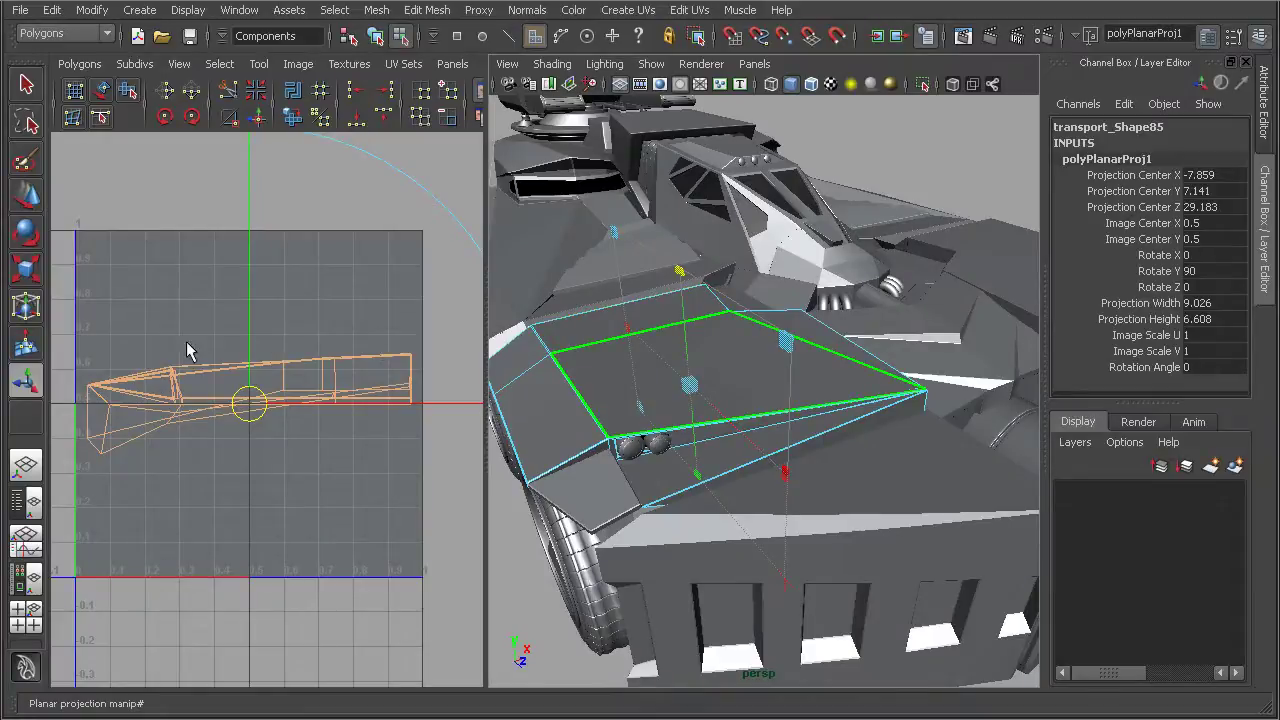
pyautogui.moveTo(680, 271)
pyautogui.mouseDown()
pyautogui.moveTo(683, 300)
pyautogui.moveTo(684, 279)
pyautogui.mouseUp()
pyautogui.keyDown('alt'); pyautogui.moveTo(831, 476); pyautogui.dragTo(755, 468); pyautogui.keyUp('alt')
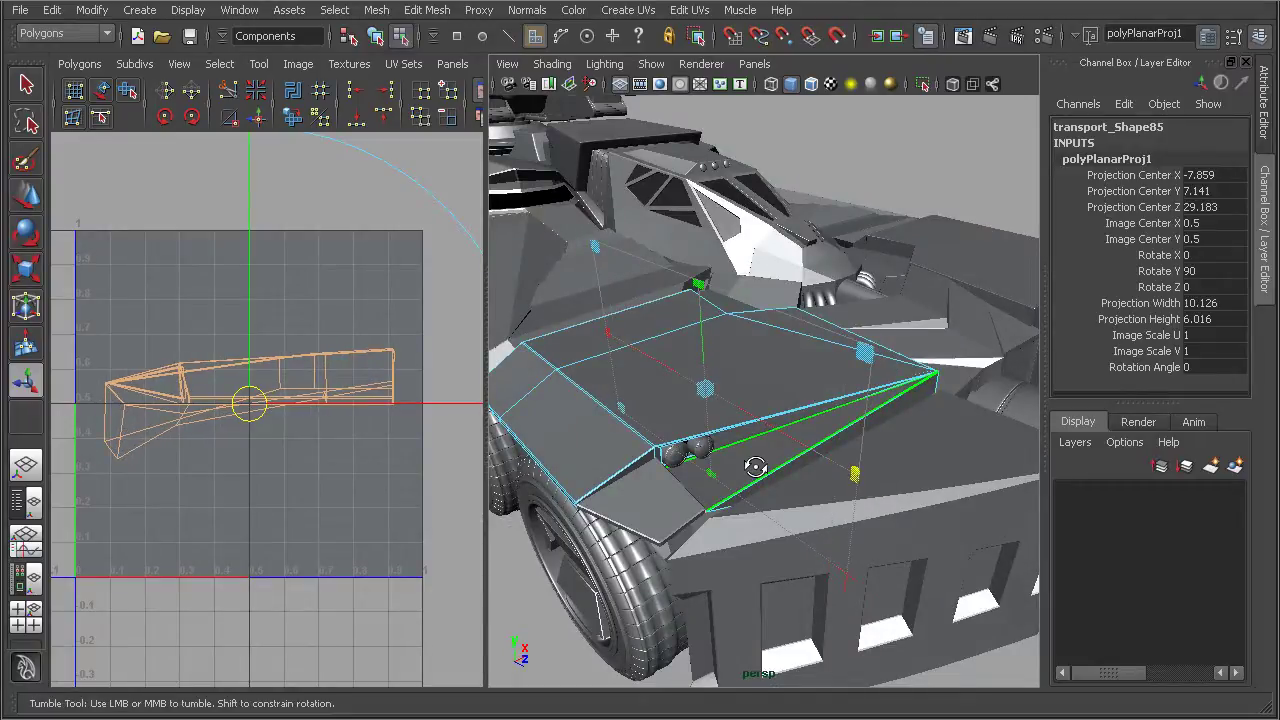
# Step: Rotate the planar projection to about 89.725 degrees in X so it lies flat over the fender's top surface
pyautogui.keyDown('alt'); pyautogui.moveTo(755, 468); pyautogui.dragTo(587, 330, button='middle'); pyautogui.keyUp('alt')
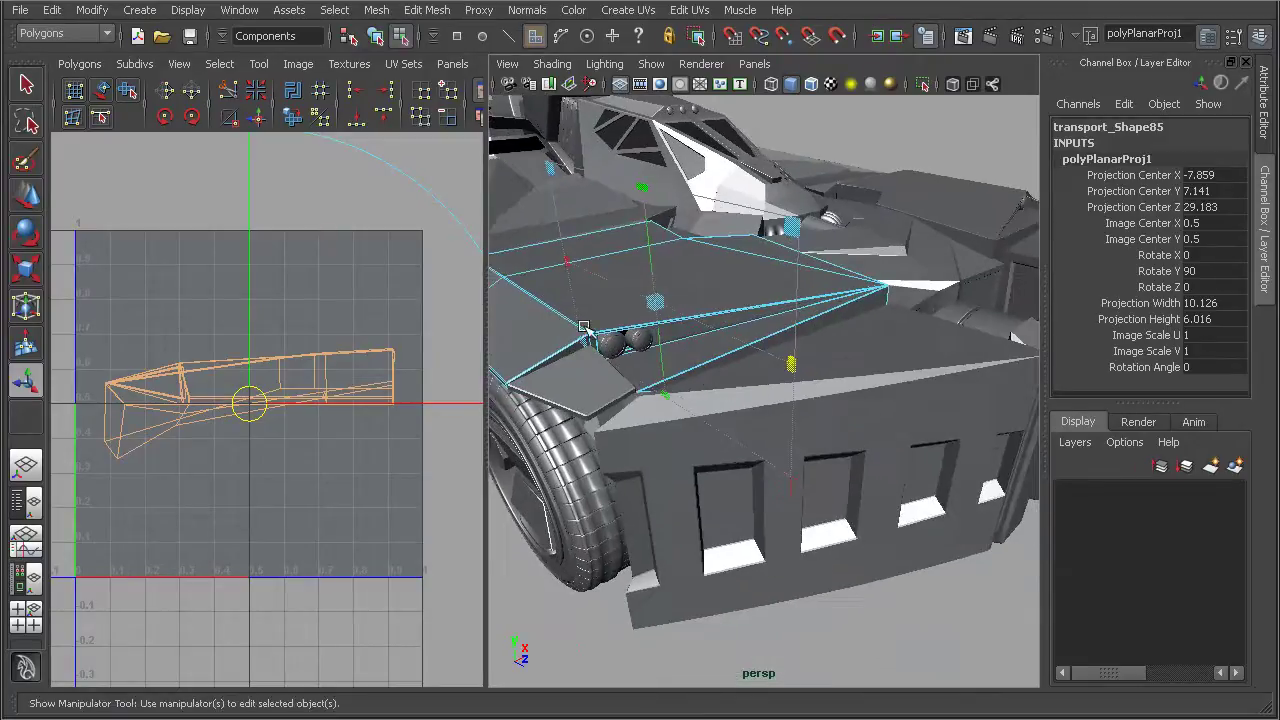
pyautogui.scroll(5, 783, 486)
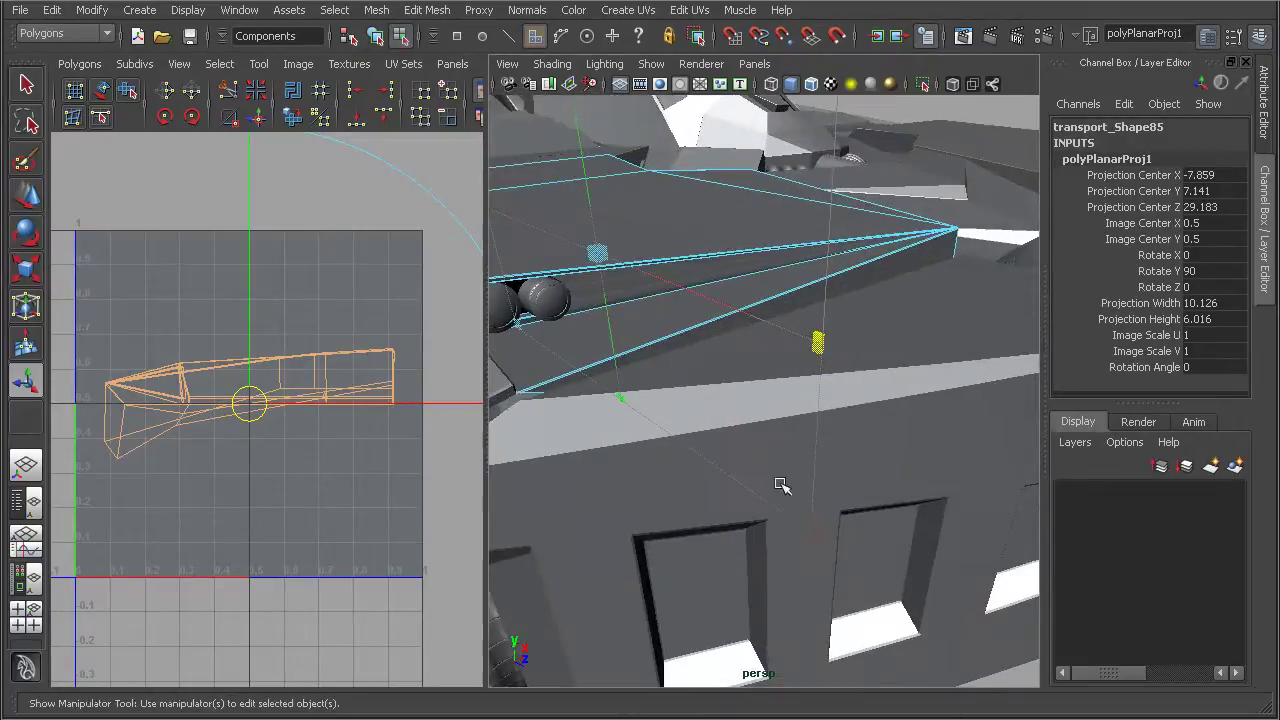
pyautogui.click(808, 543)
pyautogui.keyDown('alt'); pyautogui.moveTo(810, 547); pyautogui.dragTo(814, 334); pyautogui.keyUp('alt')
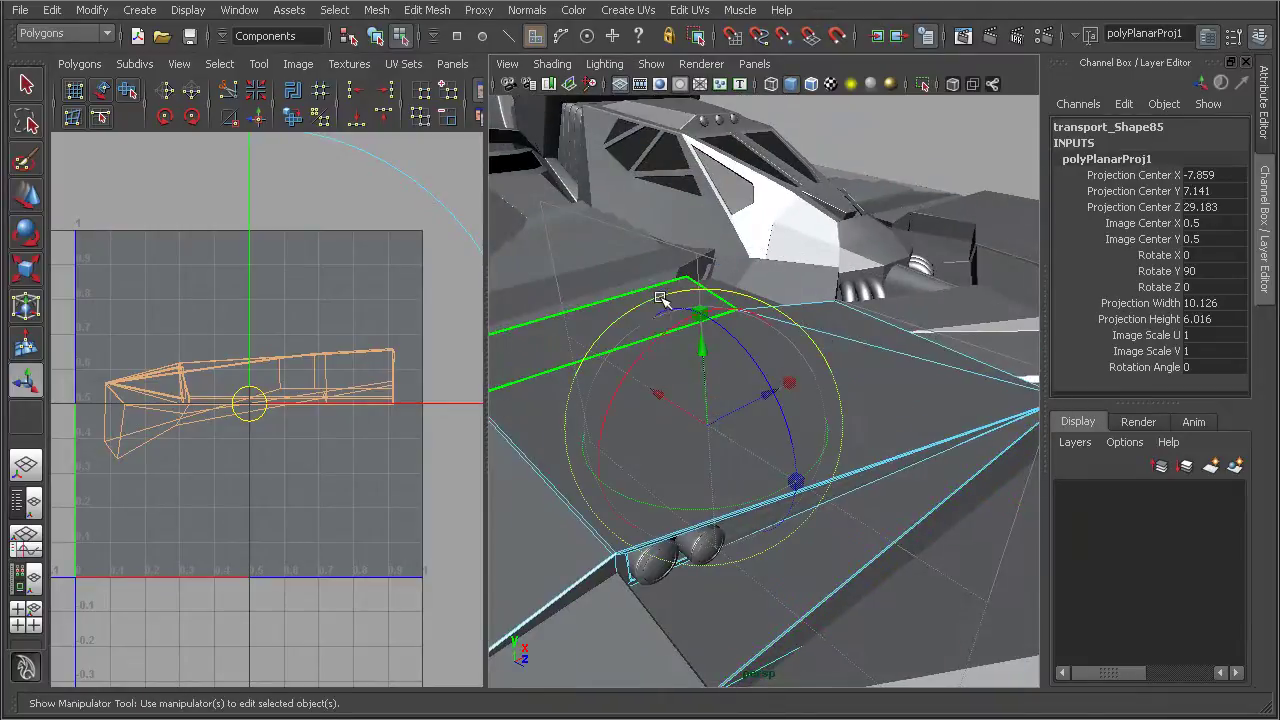
pyautogui.moveTo(660, 298); pyautogui.dragTo(841, 340)
pyautogui.keyDown('alt'); pyautogui.moveTo(846, 420); pyautogui.dragTo(790, 470); pyautogui.keyUp('alt')
# Step: Resize the rotated projection to a width of about 8.824 and a height of about 10.541
pyautogui.click(926, 570)
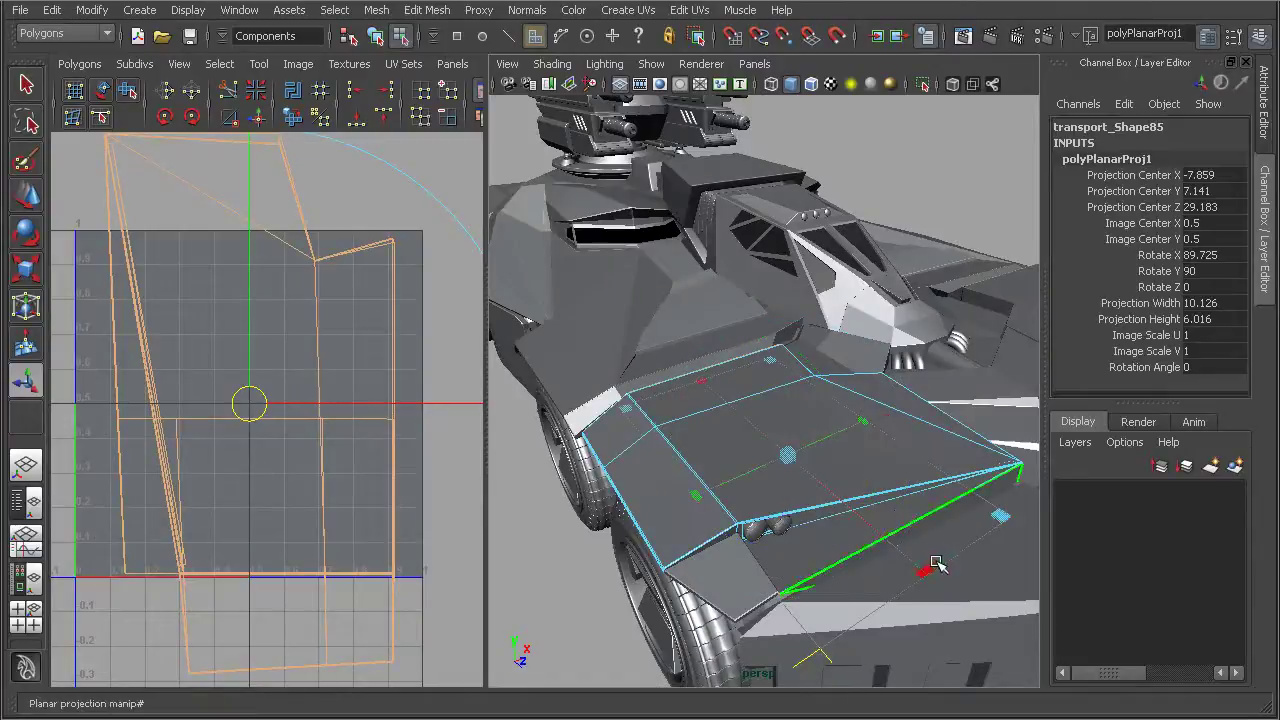
pyautogui.moveTo(929, 568); pyautogui.dragTo(902, 553)
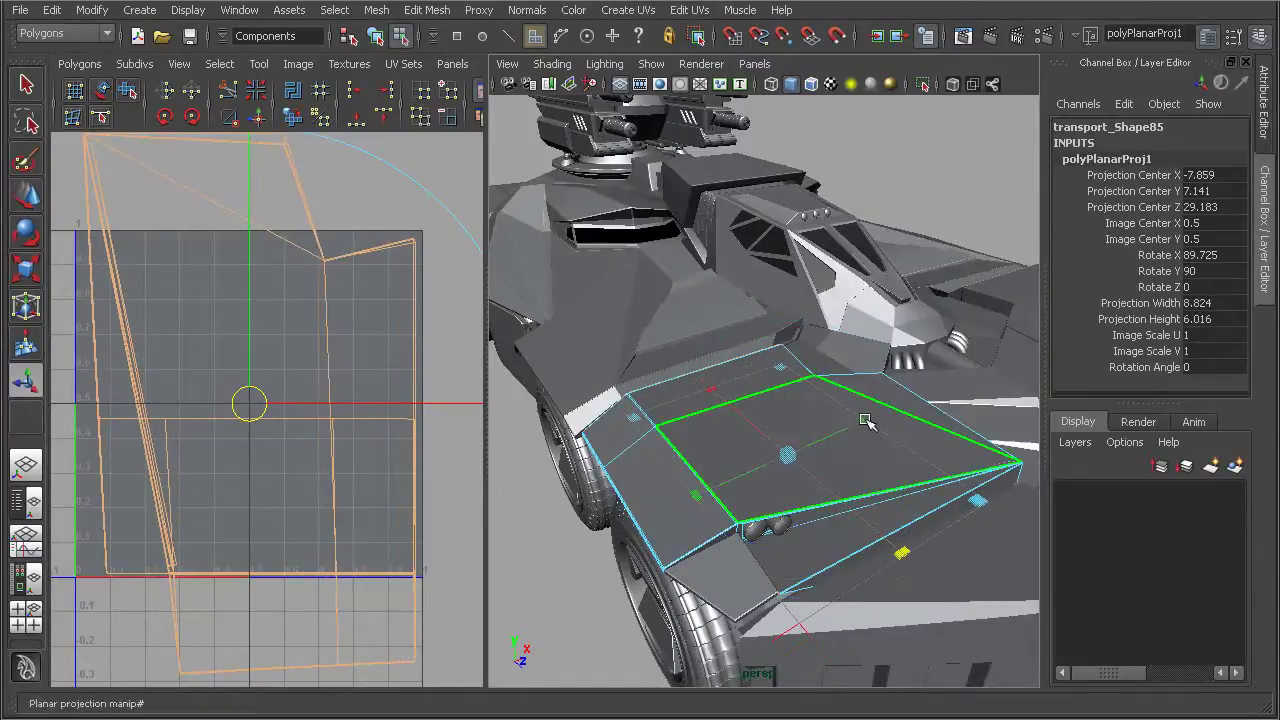
pyautogui.moveTo(866, 422); pyautogui.dragTo(916, 400)
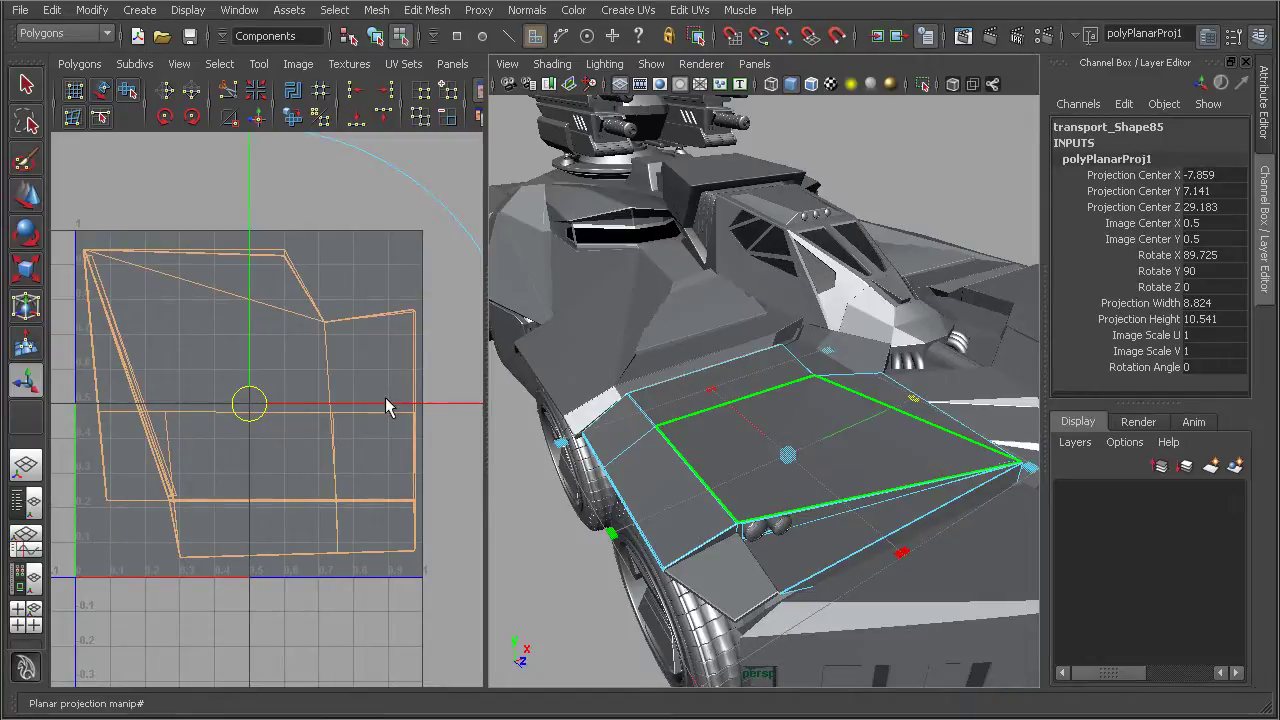
# Step: Scale the projected UV image to about 0.664 in U and 0.682 in V, and rotate it to about -15.708 degrees
pyautogui.keyDown('alt'); pyautogui.moveTo(391, 374); pyautogui.dragTo(268, 372, button='right'); pyautogui.keyUp('alt')
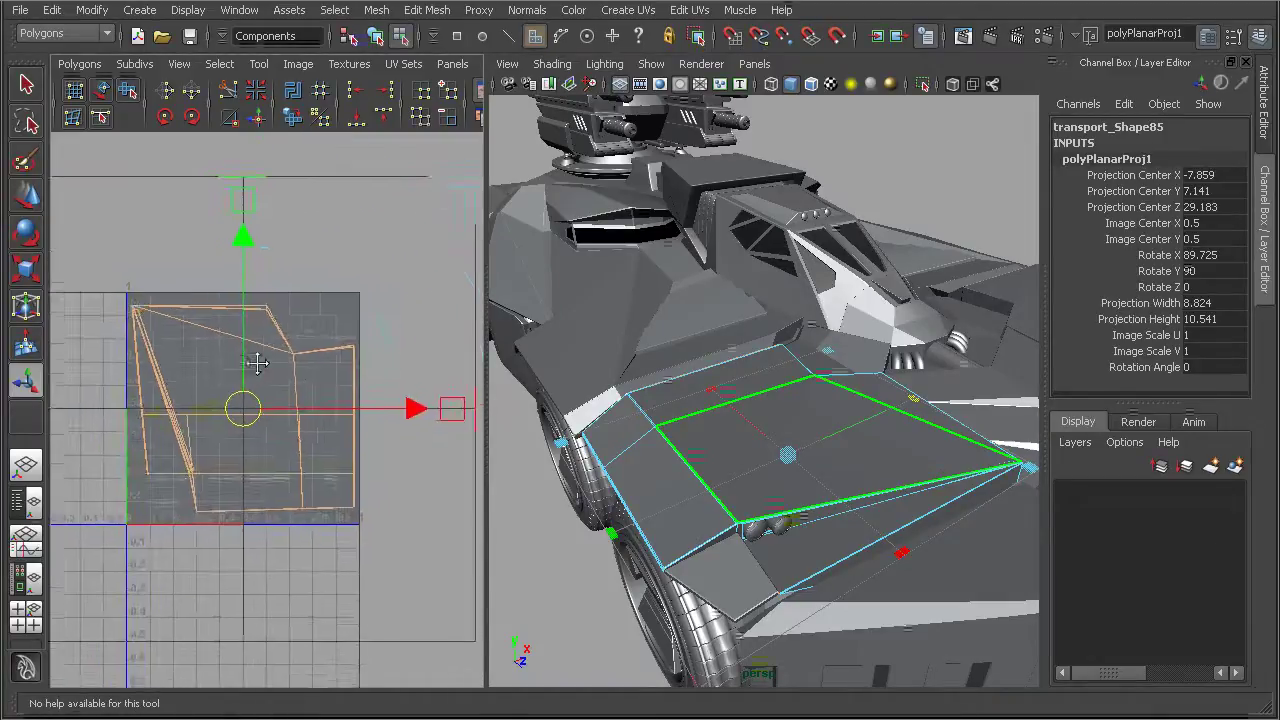
pyautogui.keyDown('alt'); pyautogui.moveTo(268, 372); pyautogui.dragTo(238, 381, button='middle'); pyautogui.keyUp('alt')
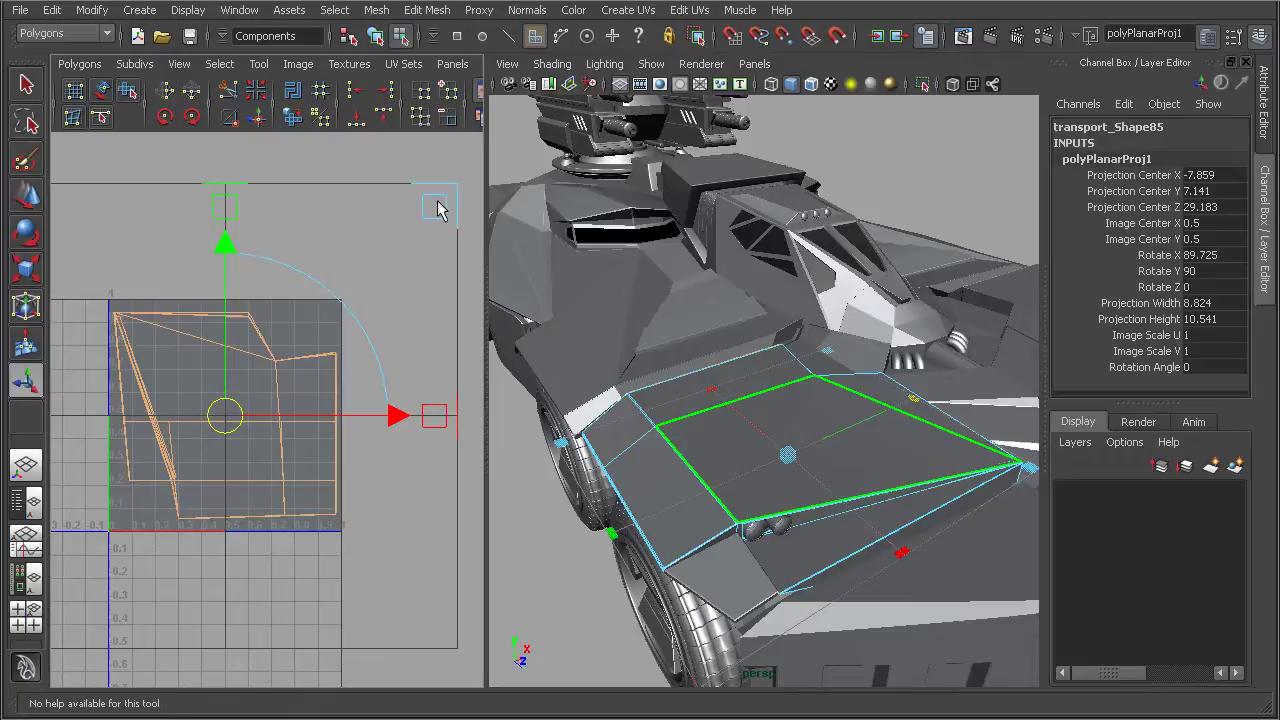
pyautogui.moveTo(434, 206); pyautogui.dragTo(357, 277)
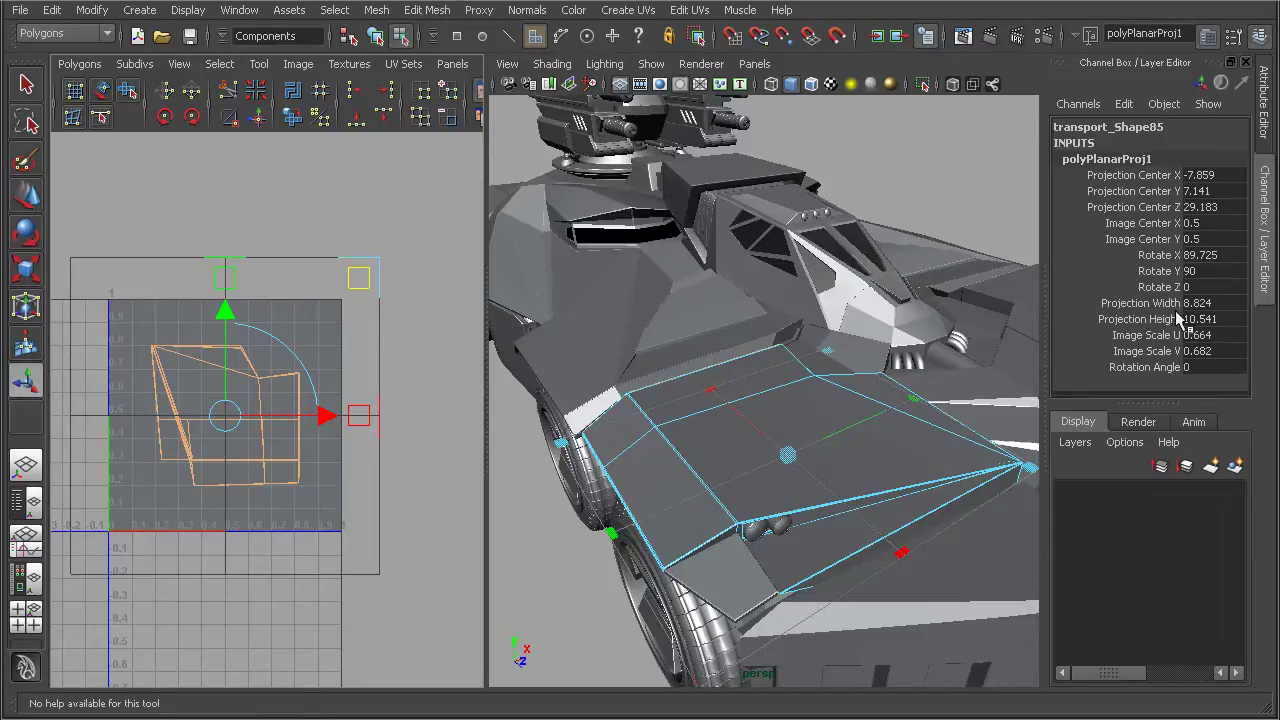
pyautogui.click(261, 336)
pyautogui.moveTo(294, 346); pyautogui.dragTo(297, 358)
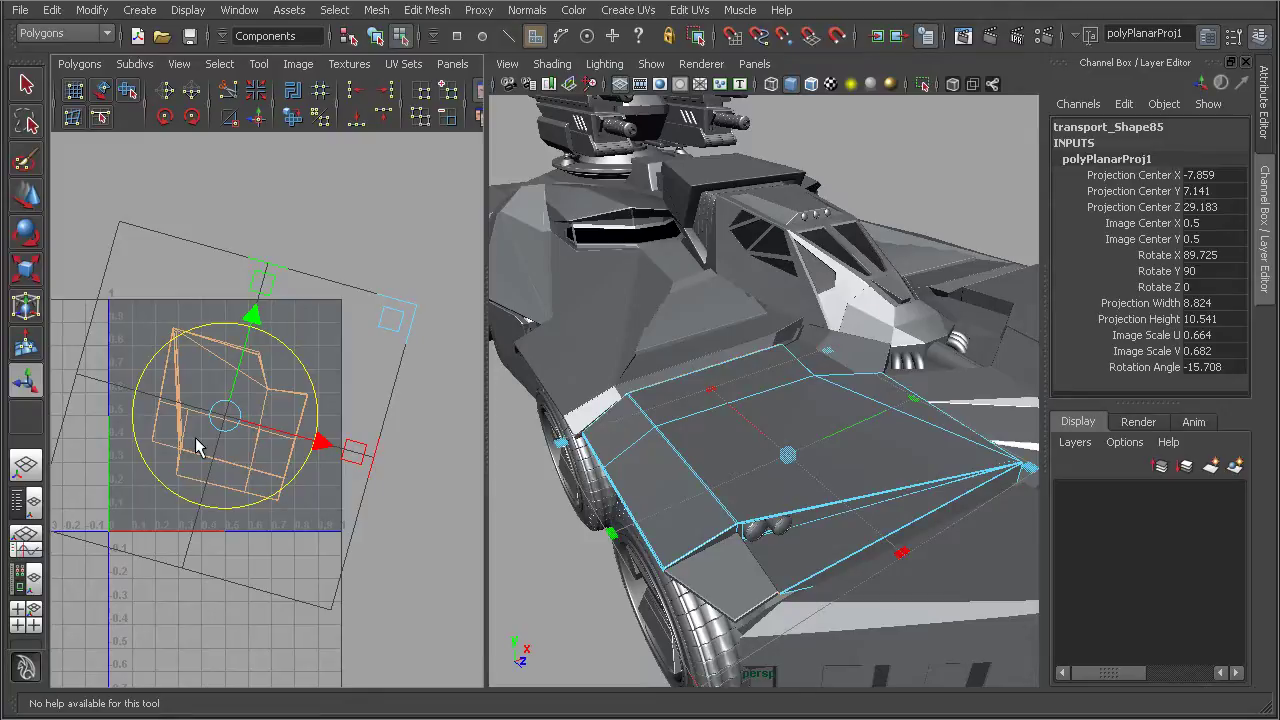
pyautogui.keyDown('alt'); pyautogui.moveTo(270, 428); pyautogui.dragTo(272, 428, button='middle'); pyautogui.keyUp('alt')
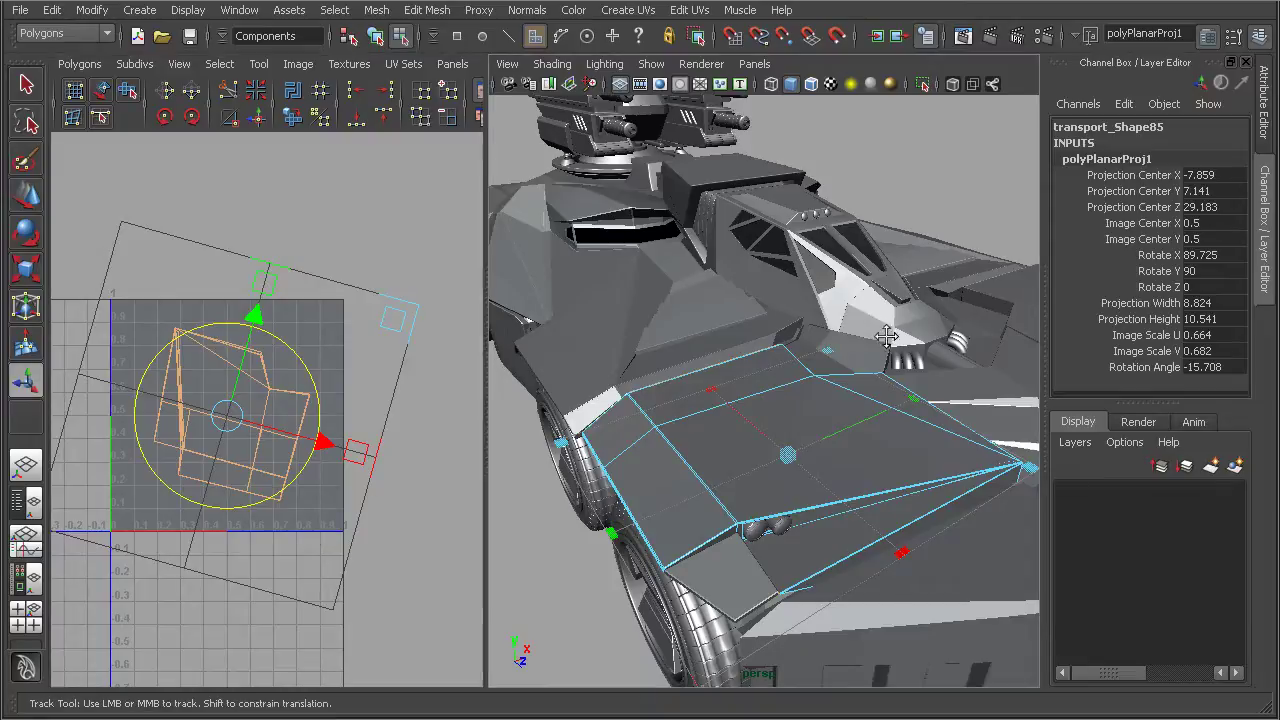
# Step: Open the planar mapping options and select the matching front fender panel on the opposite side of the vehicle
pyautogui.keyDown('alt'); pyautogui.moveTo(955, 320); pyautogui.dragTo(835, 347, button='middle'); pyautogui.keyUp('alt')
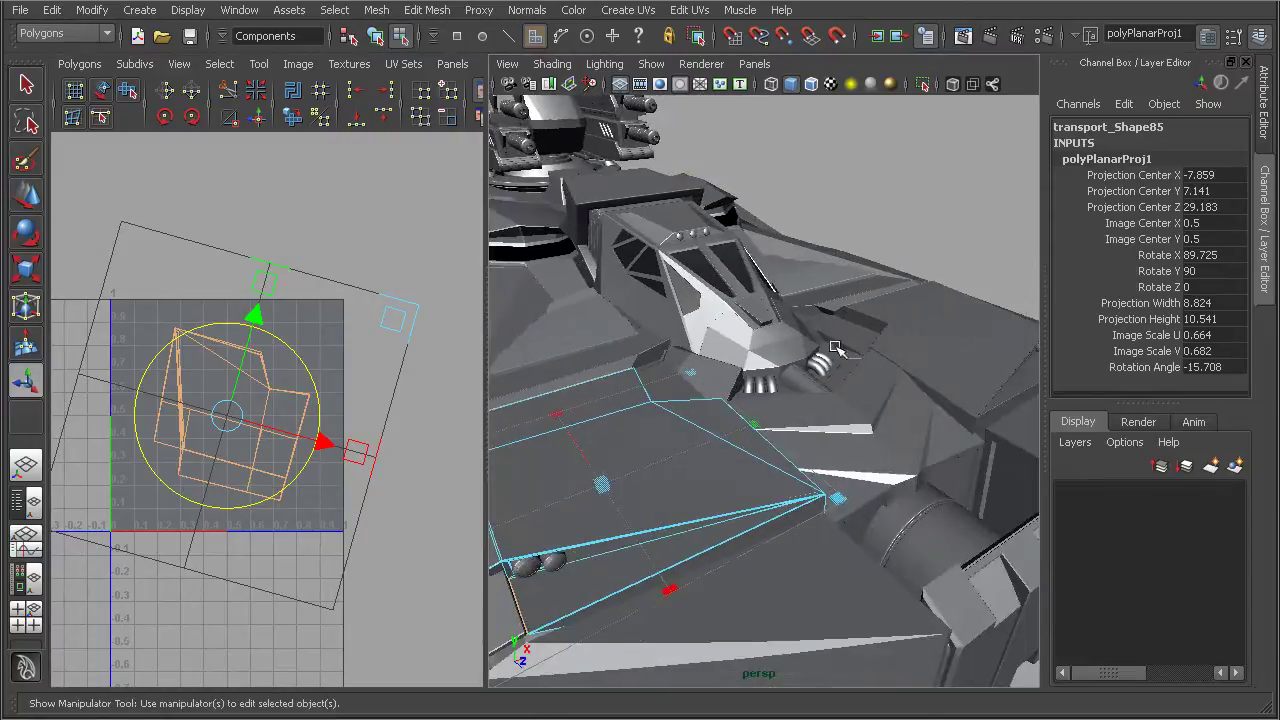
pyautogui.click(628, 10)
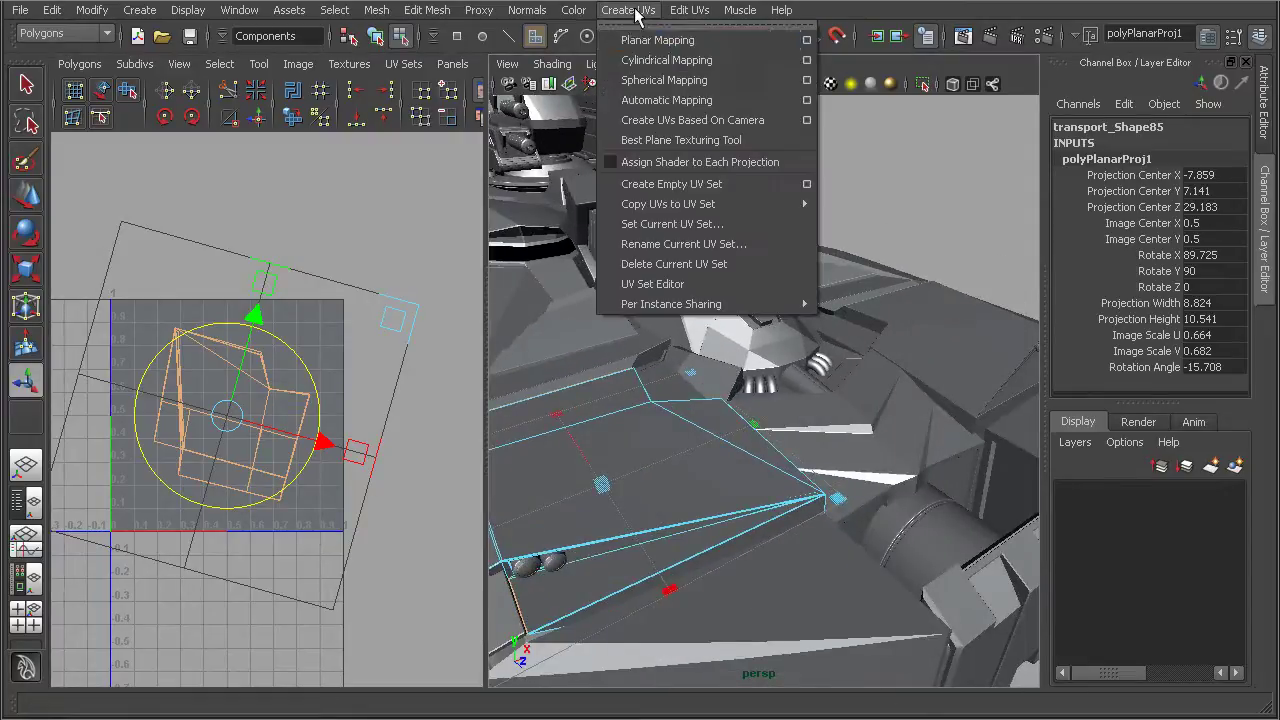
pyautogui.click(807, 40)
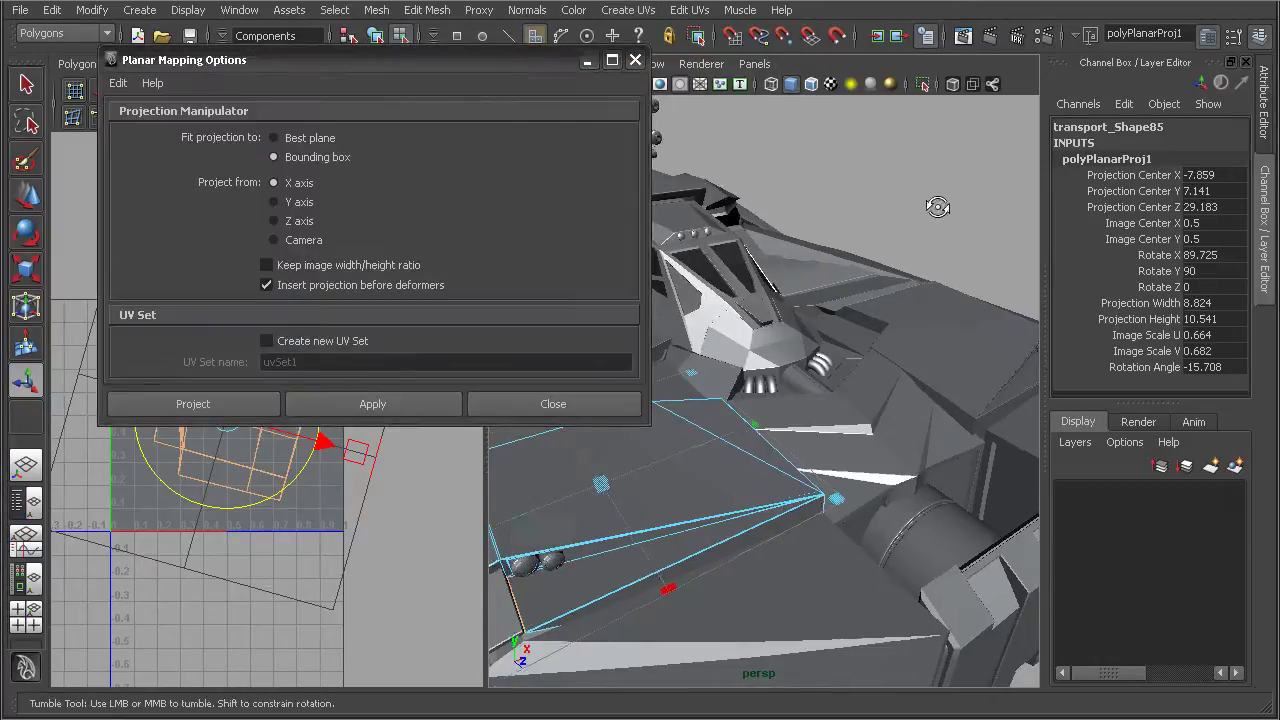
pyautogui.keyDown('alt'); pyautogui.moveTo(978, 202); pyautogui.dragTo(900, 320); pyautogui.keyUp('alt')
pyautogui.keyDown('alt'); pyautogui.moveTo(900, 320); pyautogui.dragTo(850, 428, button='middle'); pyautogui.keyUp('alt')
pyautogui.click(375, 35)
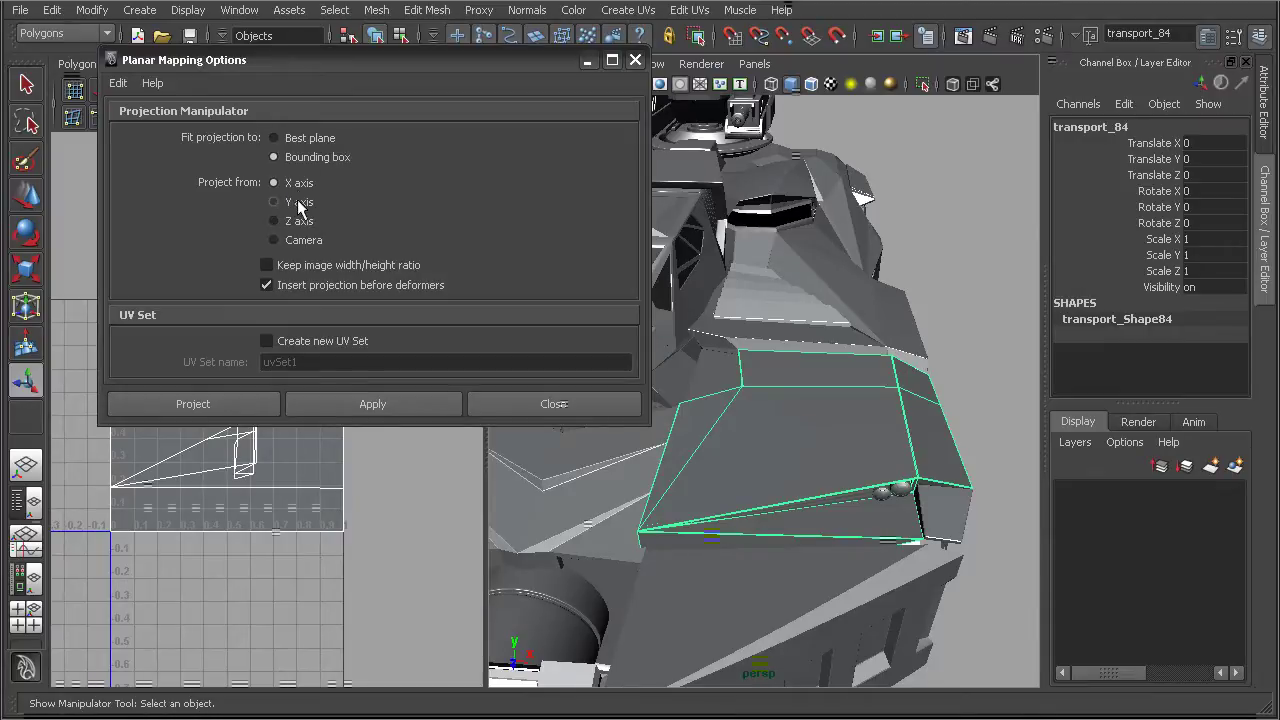
pyautogui.moveTo(797, 294)
pyautogui.keyDown('alt'); pyautogui.mouseDown(button='middle')
pyautogui.moveTo(818, 288)
pyautogui.moveTo(803, 283)
pyautogui.mouseUp(button='middle'); pyautogui.keyUp('alt')
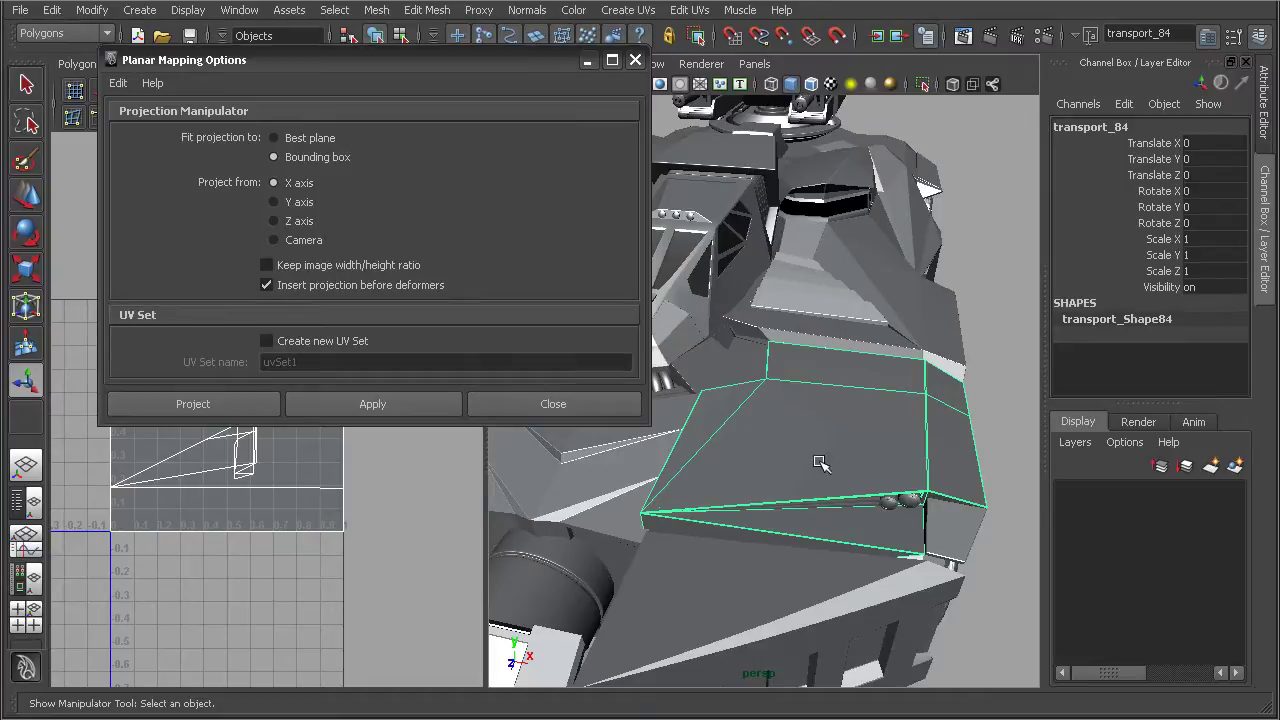
# Step: Apply a planar projection to the opposite fender panel, fitted to the bounding box and projected from the camera
pyautogui.click(309, 135)
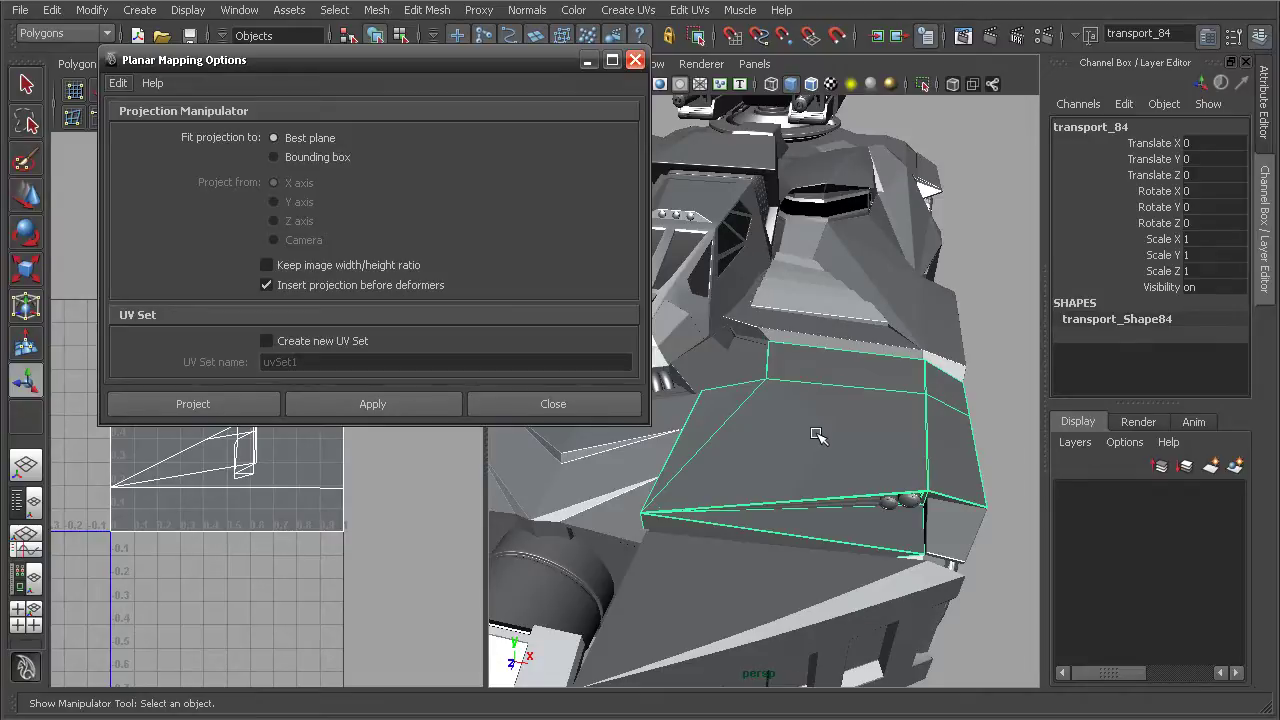
pyautogui.click(315, 158)
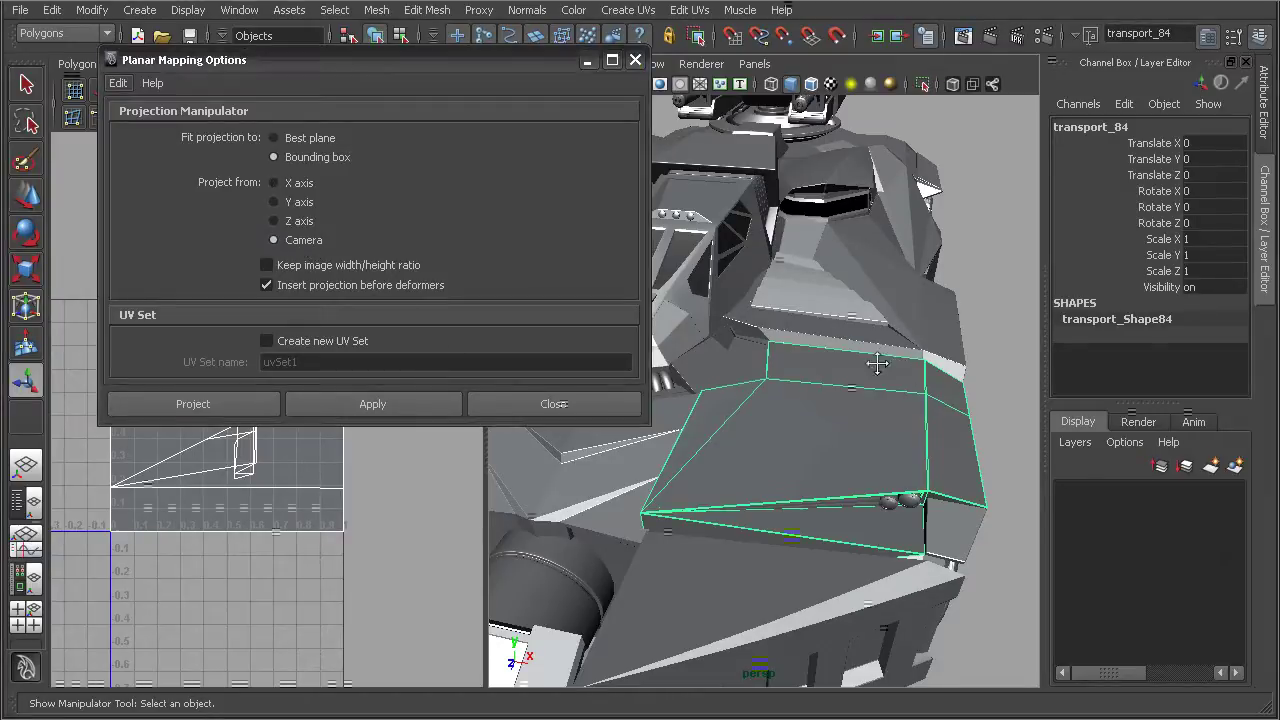
pyautogui.keyDown('alt'); pyautogui.moveTo(874, 363); pyautogui.dragTo(933, 386); pyautogui.keyUp('alt')
pyautogui.scroll(5, 813, 372)
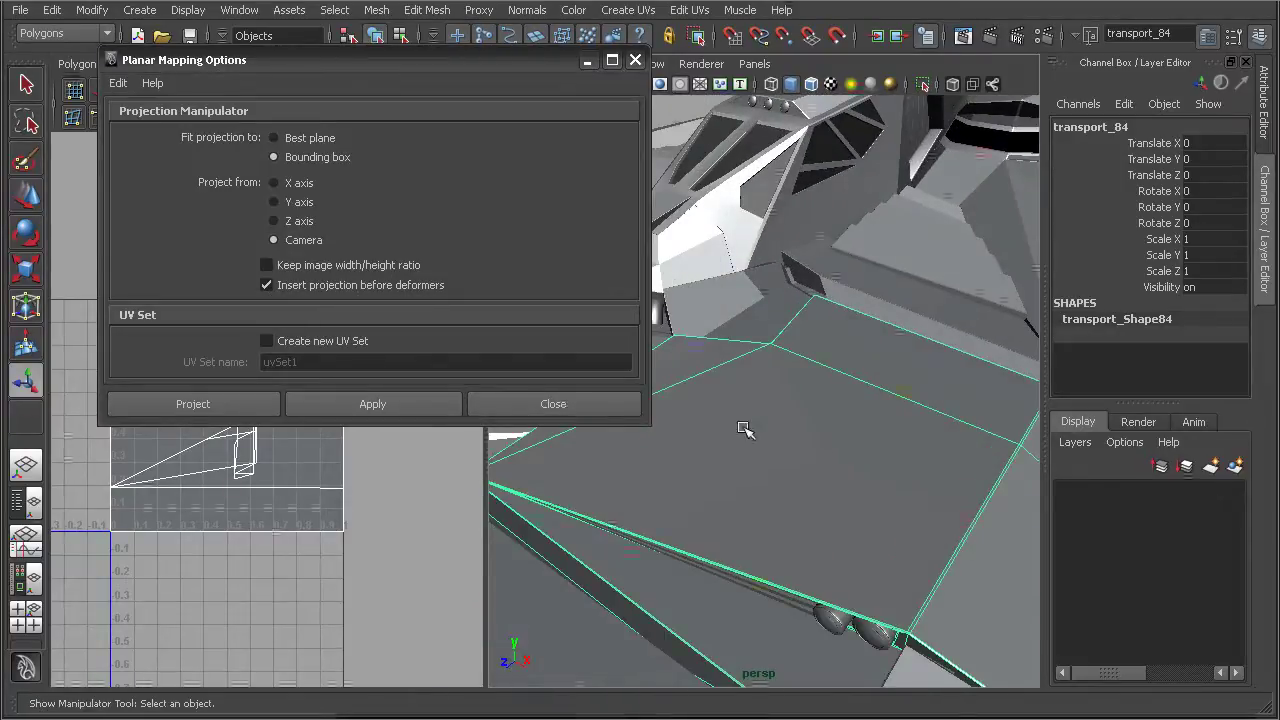
pyautogui.click(394, 408)
pyautogui.keyDown('alt'); pyautogui.moveTo(734, 431); pyautogui.dragTo(786, 364); pyautogui.keyUp('alt')
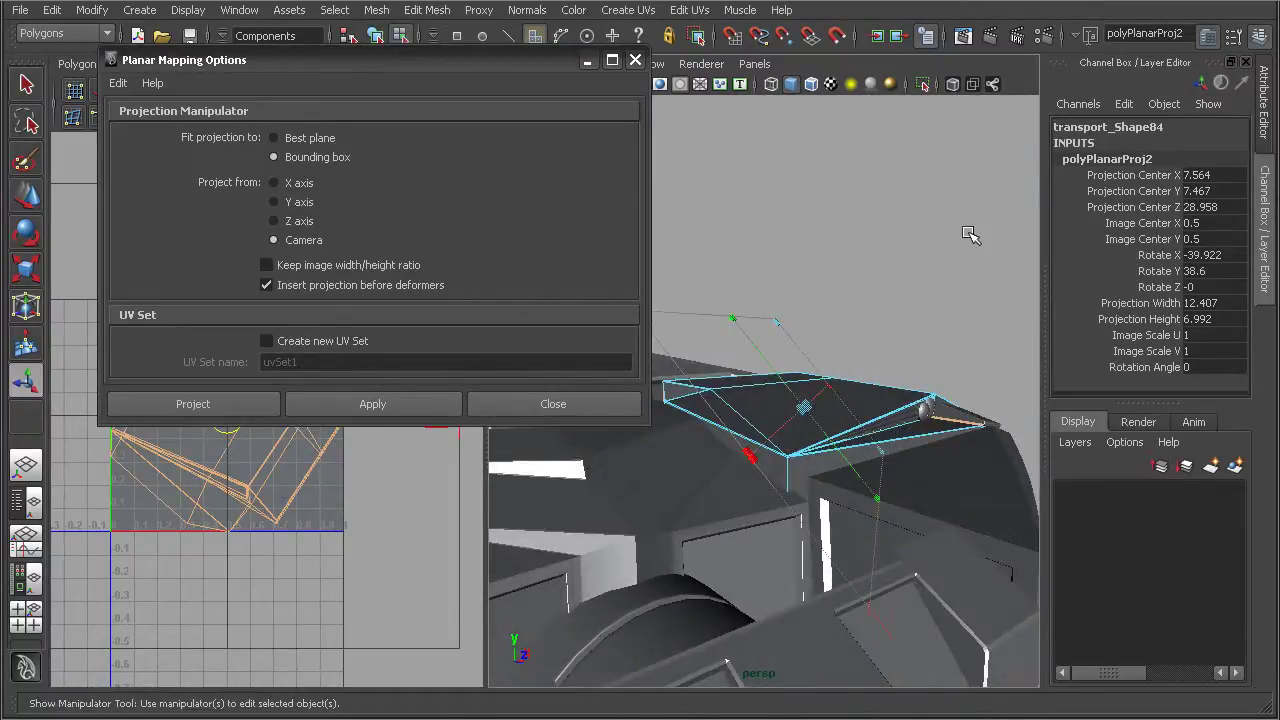
# Step: Close the planar mapping options and turn on the display of cameras in the perspective view
pyautogui.keyDown('alt'); pyautogui.moveTo(970, 237); pyautogui.dragTo(898, 450); pyautogui.keyUp('alt')
pyautogui.keyDown('alt'); pyautogui.moveTo(865, 368); pyautogui.dragTo(817, 445, button='middle'); pyautogui.keyUp('alt')
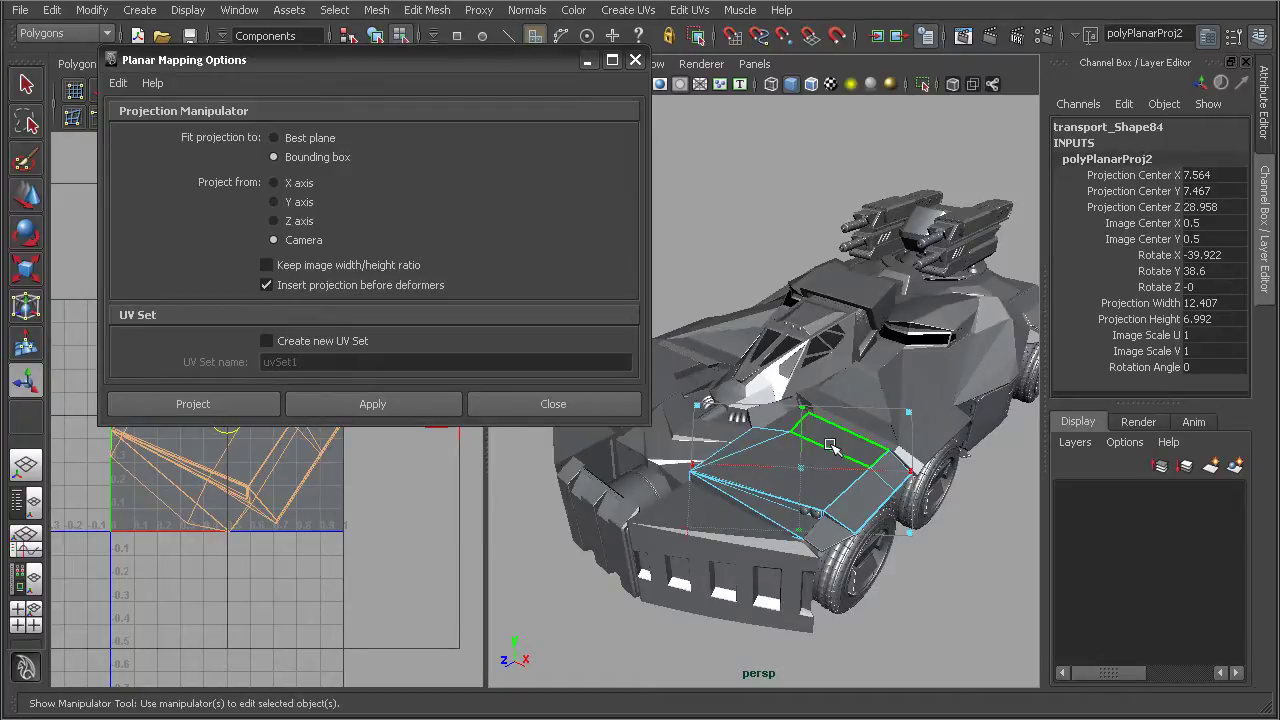
pyautogui.click(614, 402)
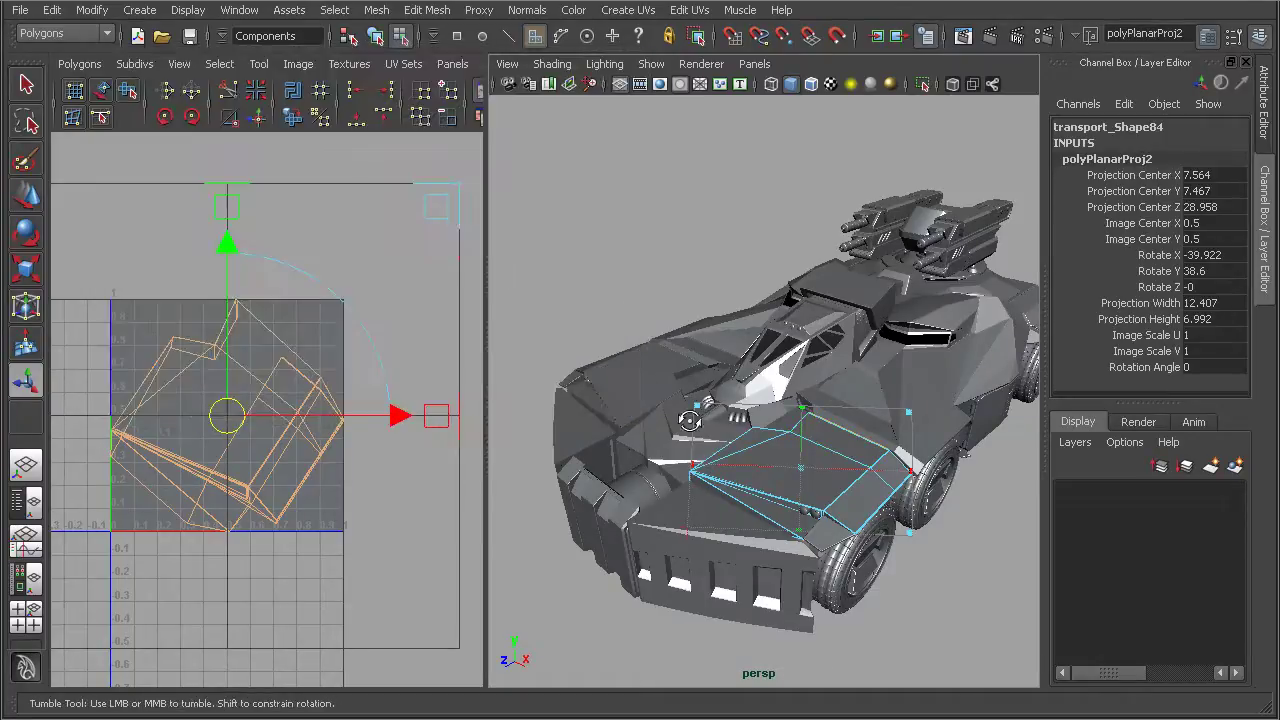
pyautogui.keyDown('alt'); pyautogui.moveTo(689, 420); pyautogui.dragTo(640, 300); pyautogui.keyUp('alt')
pyautogui.click(651, 63)
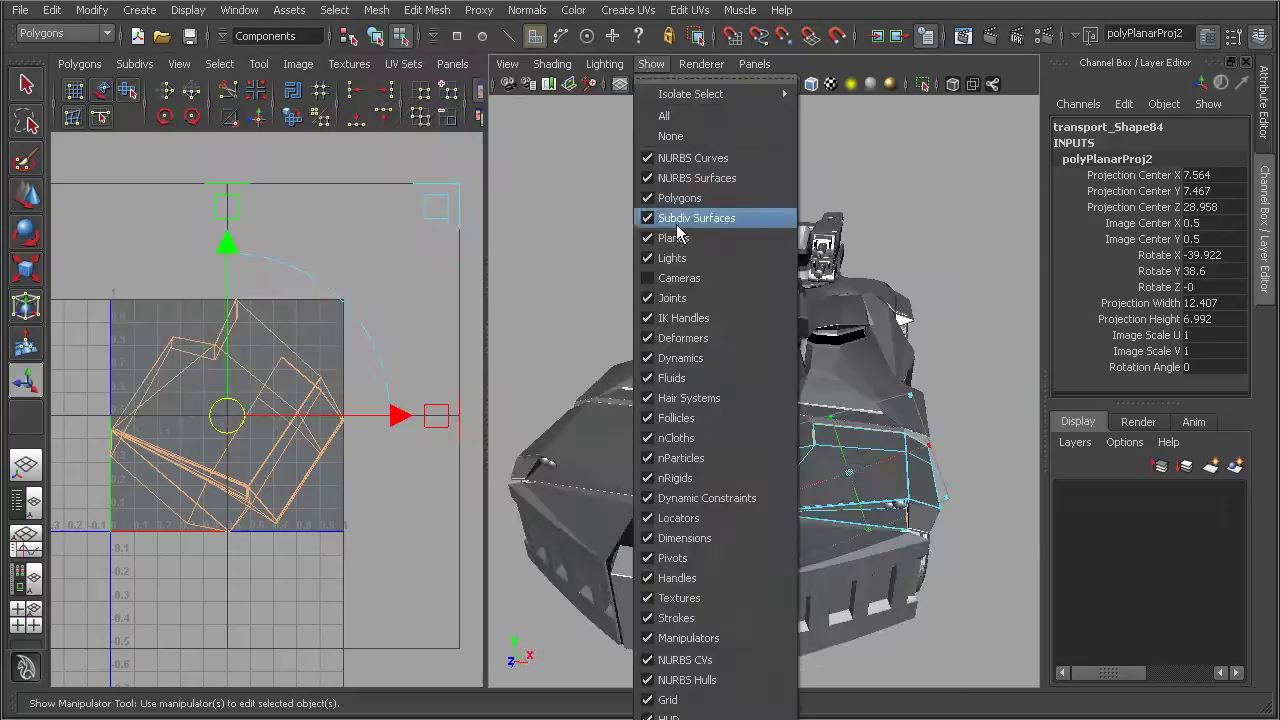
pyautogui.click(677, 227)
pyautogui.click(552, 264)
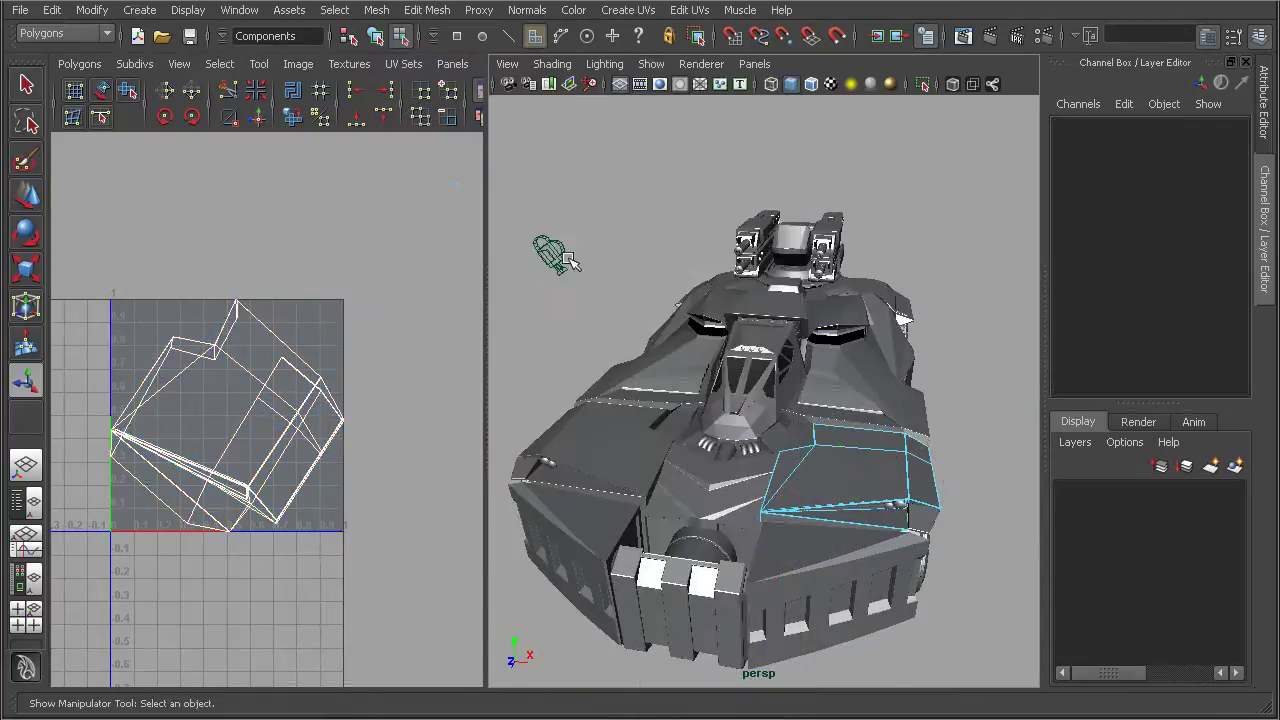
# Step: Switch to object selection, select custom_camera above the vehicle and look through it
pyautogui.click(375, 36)
pyautogui.click(548, 252)
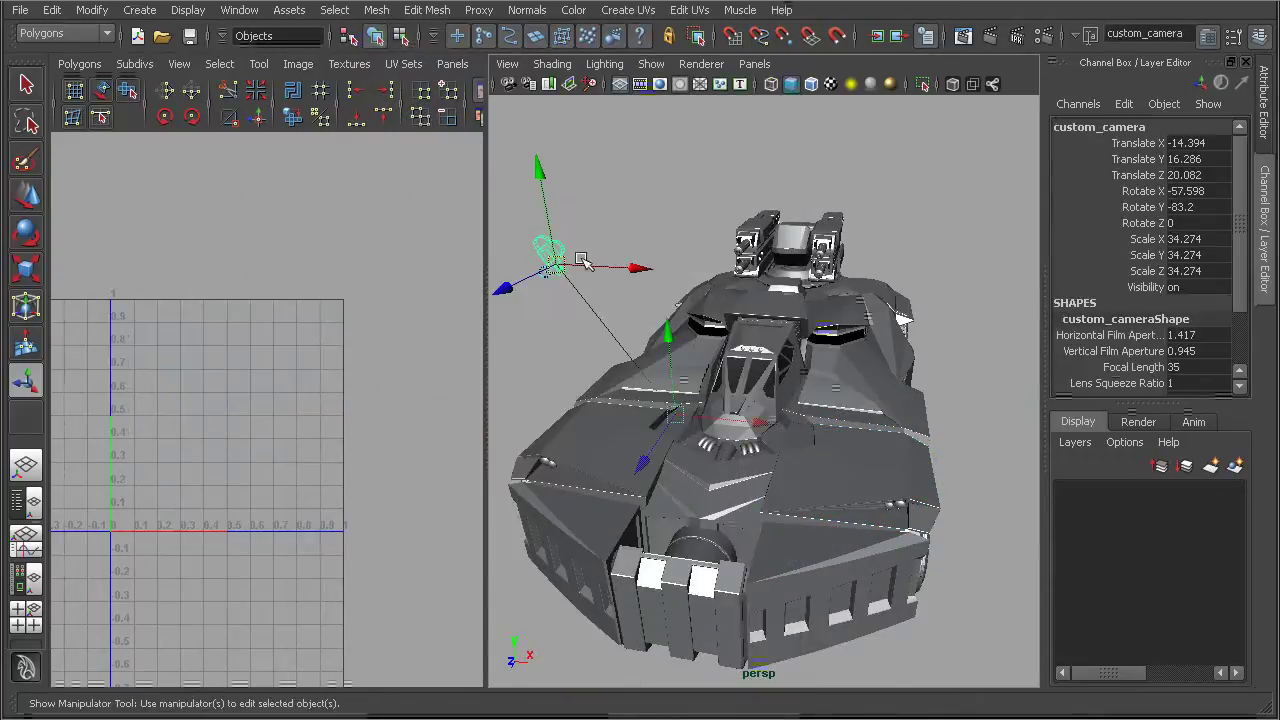
pyautogui.keyDown('alt'); pyautogui.moveTo(582, 262); pyautogui.dragTo(751, 404); pyautogui.keyUp('alt')
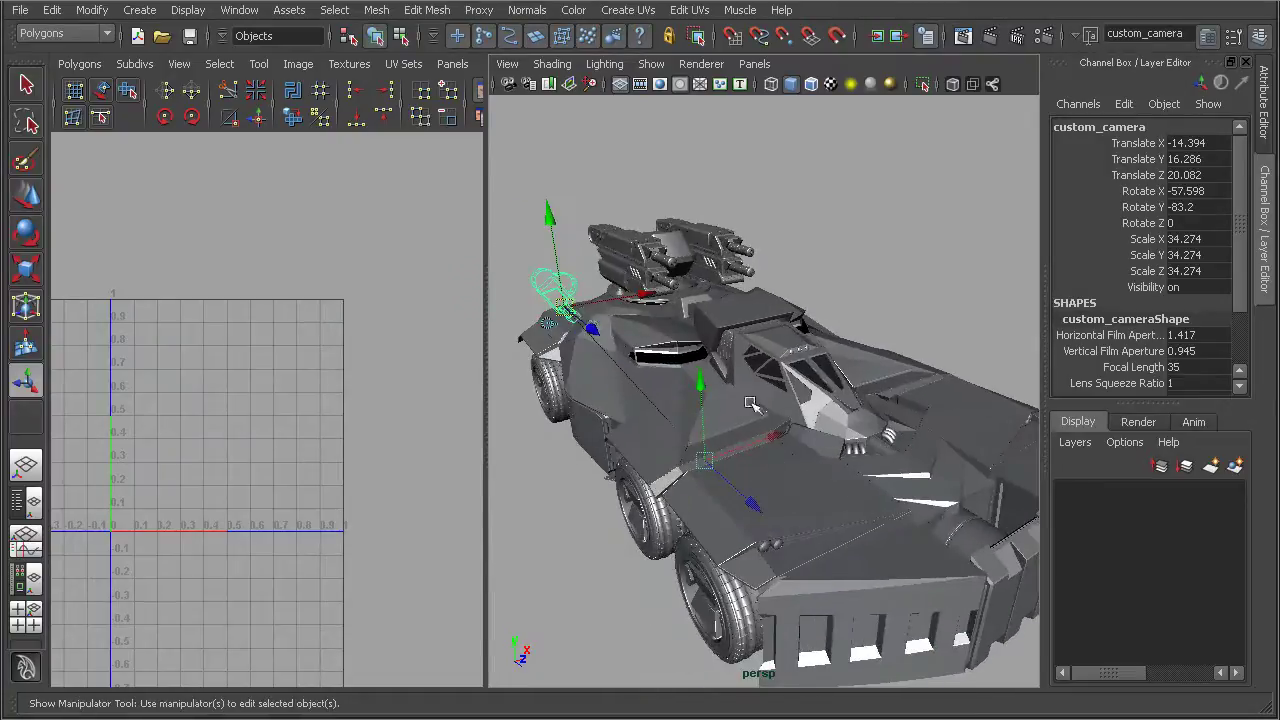
pyautogui.keyDown('alt'); pyautogui.moveTo(666, 385); pyautogui.dragTo(683, 295); pyautogui.keyUp('alt')
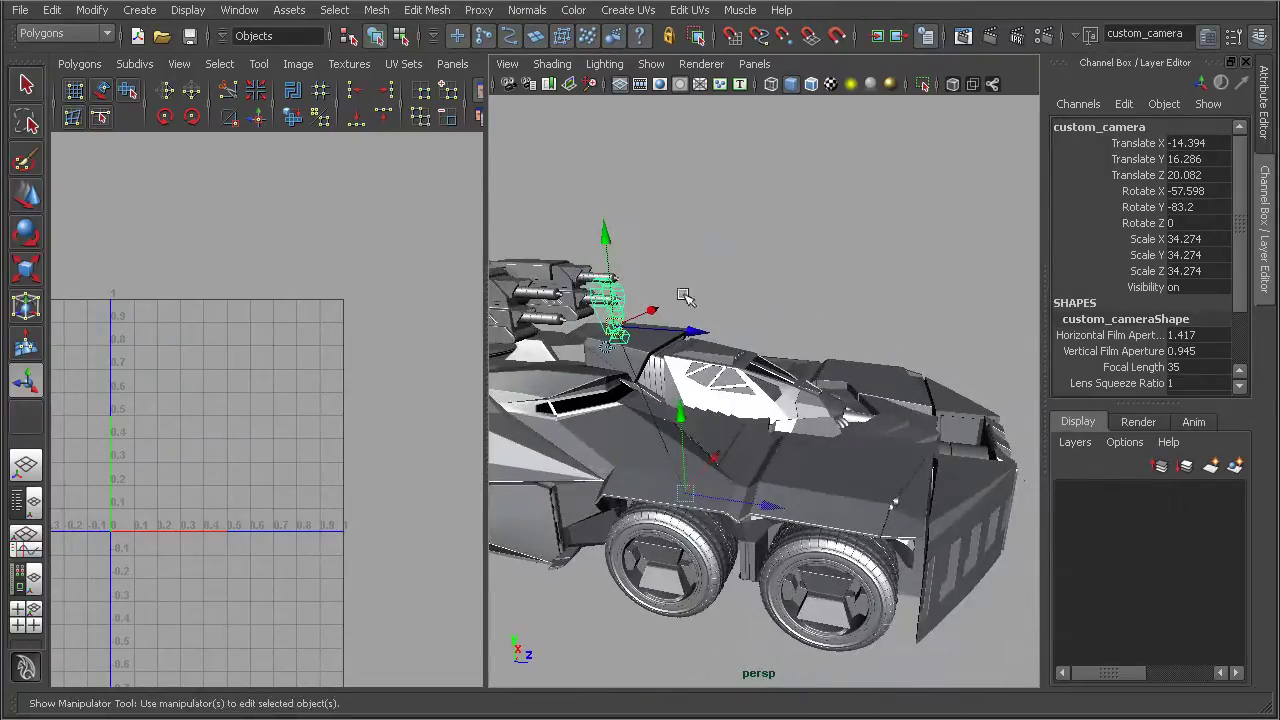
pyautogui.click(754, 64)
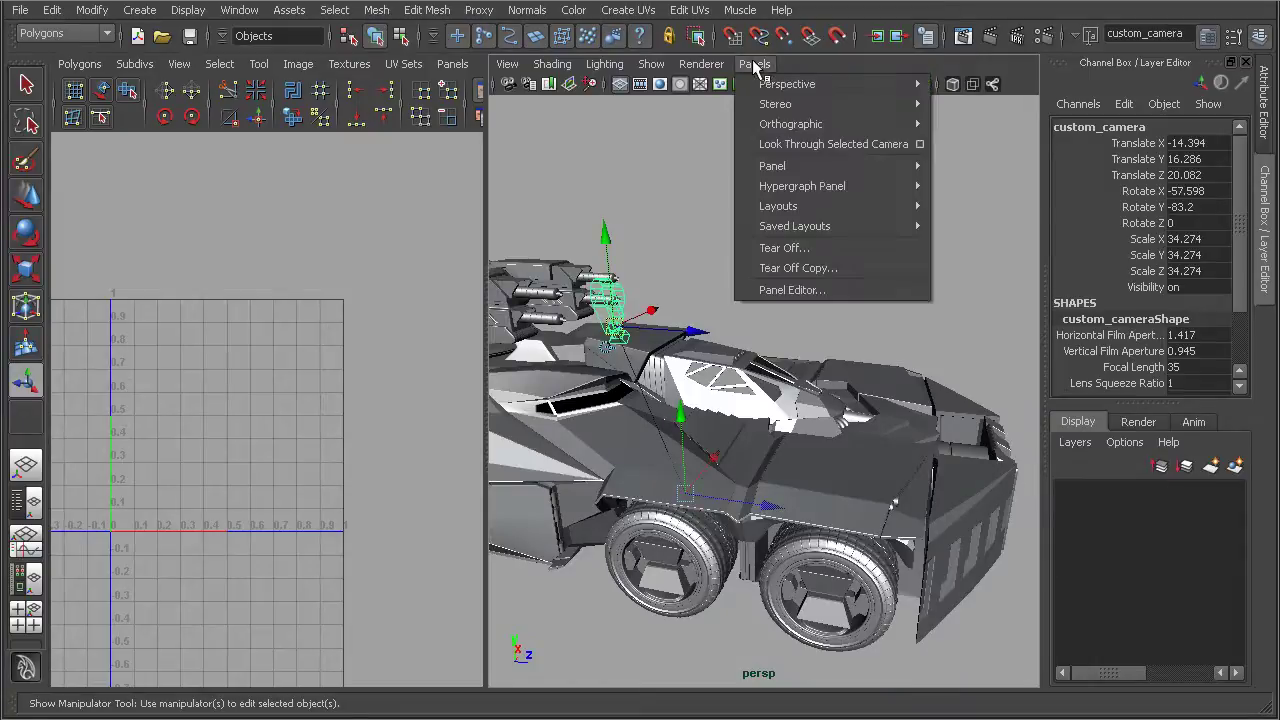
pyautogui.click(765, 145)
# Step: Switch the side body panel transport_92 to face selection and select its large face below the slanted edge
pyautogui.click(672, 412)
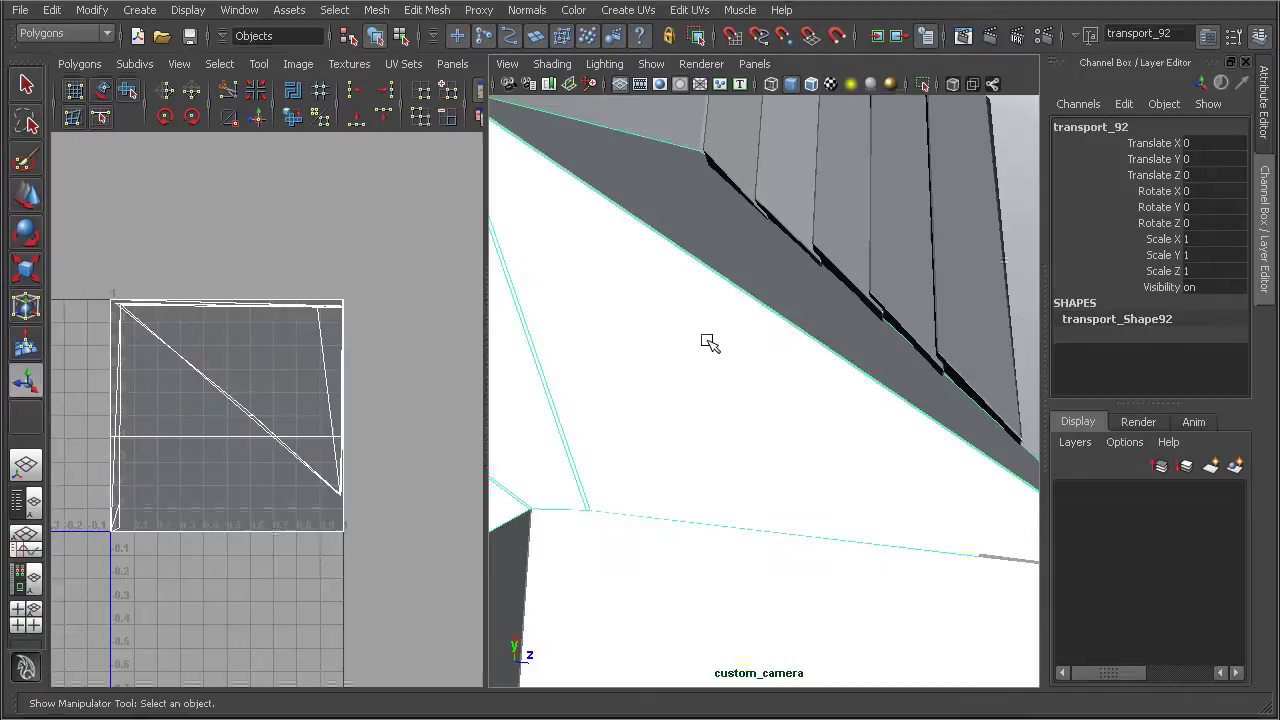
pyautogui.moveTo(709, 343); pyautogui.dragTo(712, 374, button='right')
pyautogui.click(769, 265)
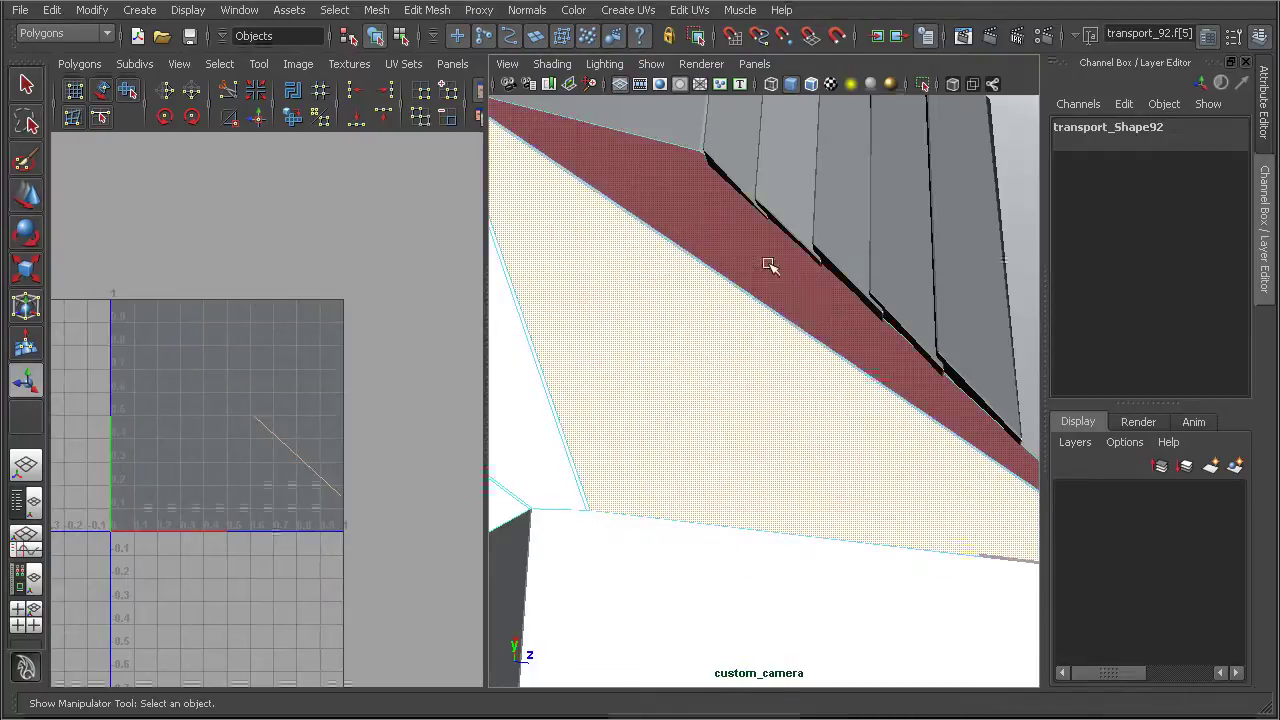
pyautogui.click(790, 465)
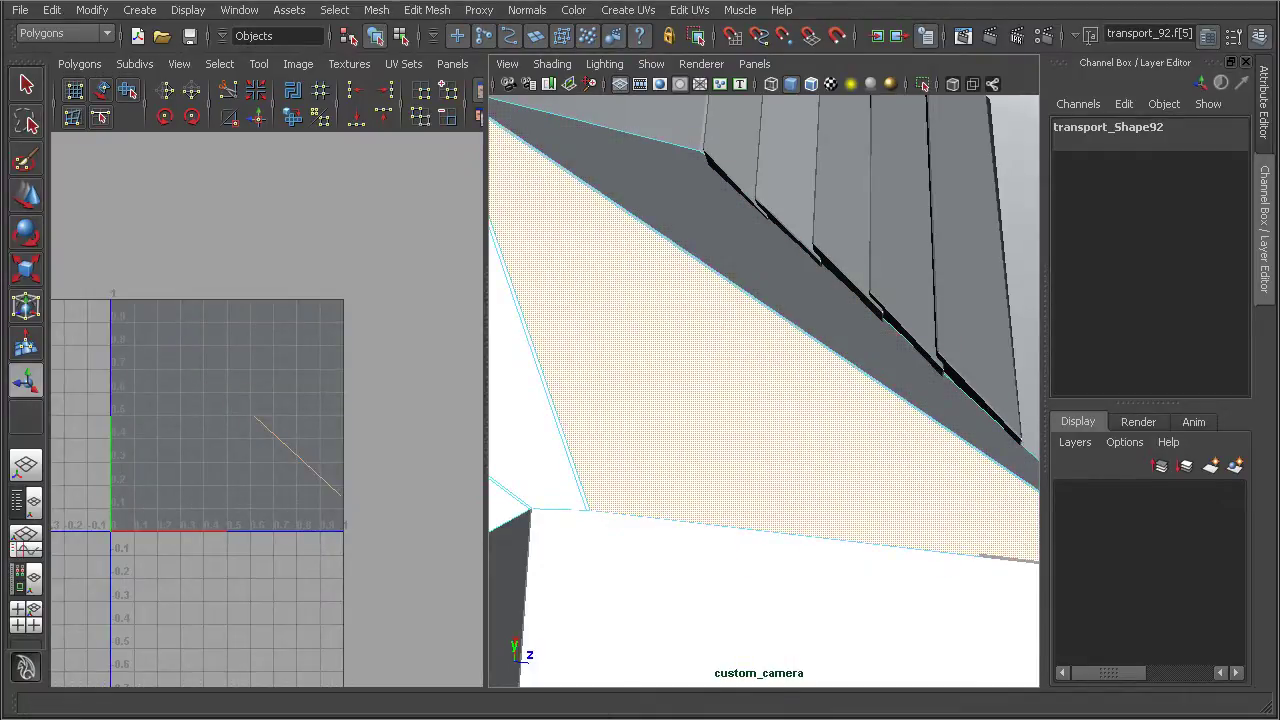
# Step: Apply a planar projection to the selected face, fitted to the bounding box and projected from the custom camera's view
pyautogui.click(630, 10)
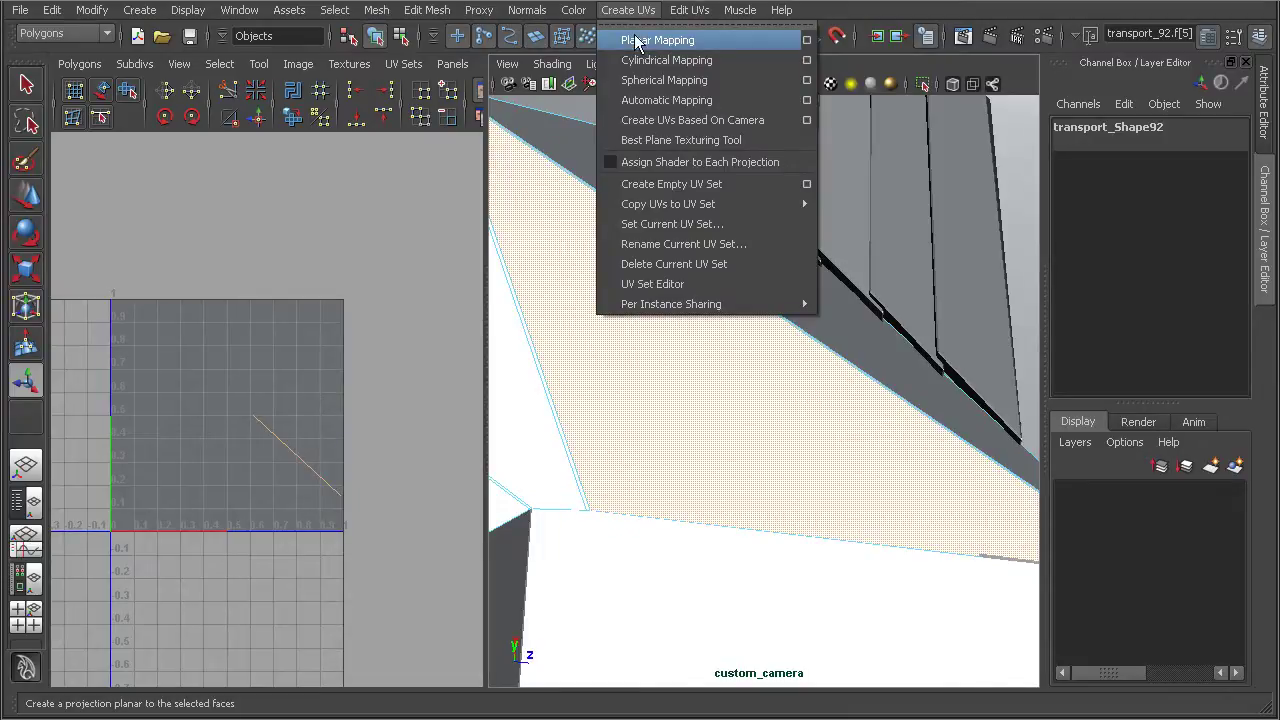
pyautogui.click(806, 41)
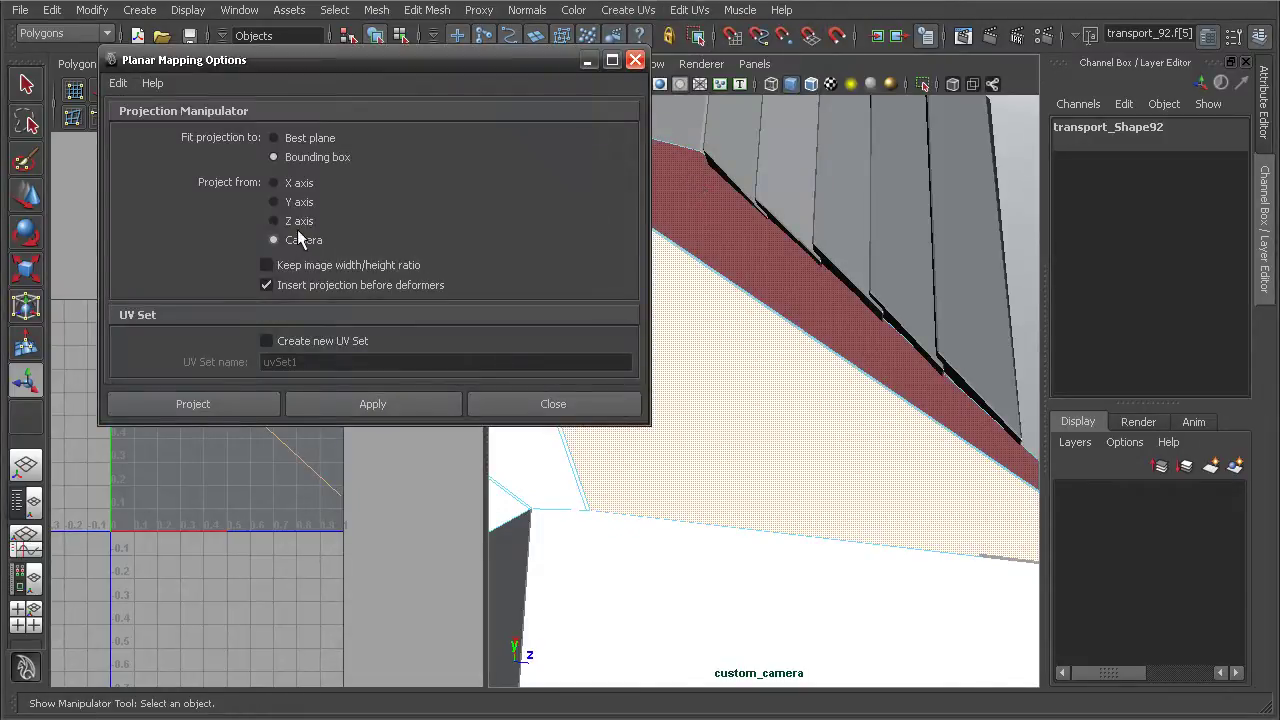
pyautogui.click(293, 405)
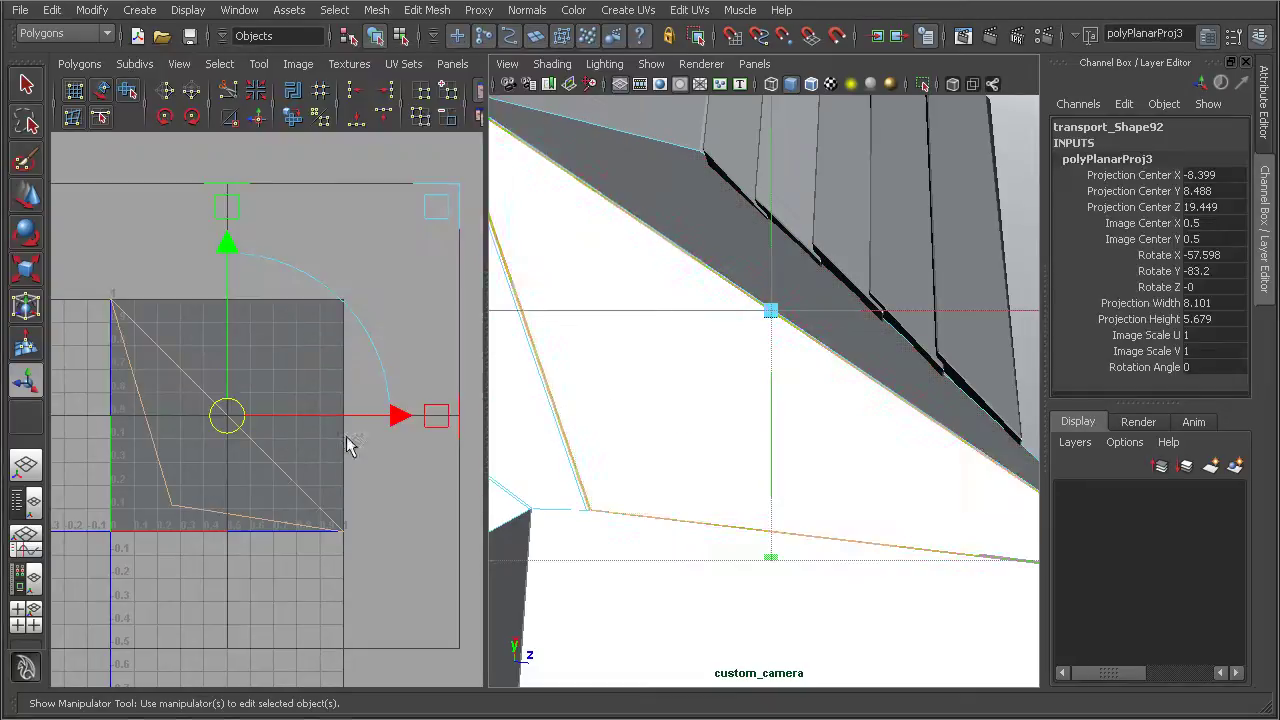
# Step: Return to the perspective view and select the front fender panel transport_84
pyautogui.press('space')
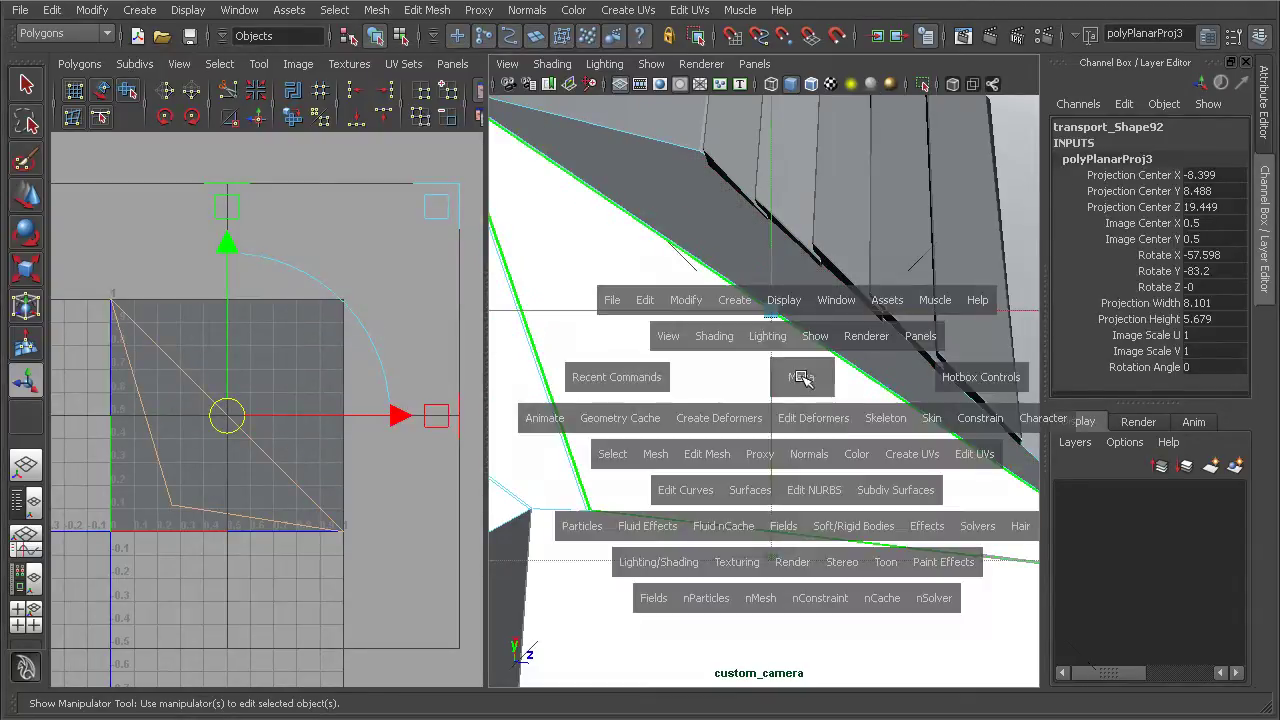
pyautogui.click(800, 371)
pyautogui.keyDown('alt'); pyautogui.moveTo(832, 406); pyautogui.dragTo(778, 405); pyautogui.keyUp('alt')
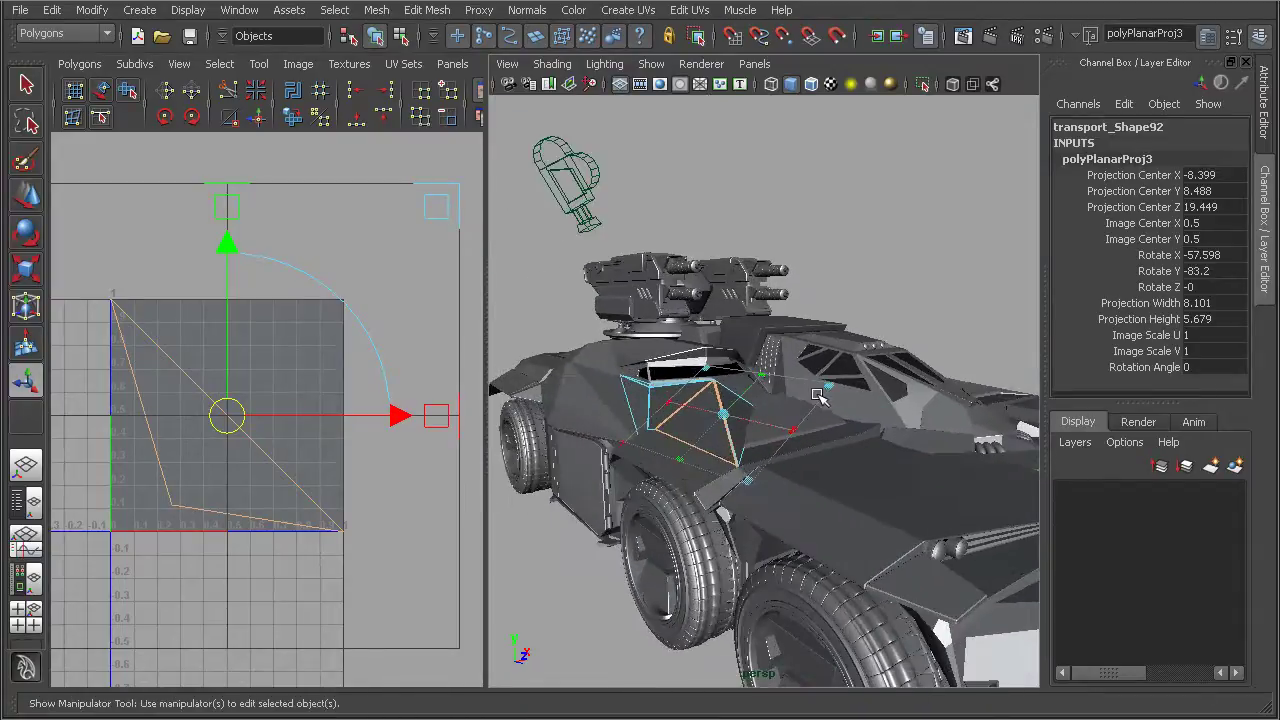
pyautogui.moveTo(818, 396)
pyautogui.keyDown('alt'); pyautogui.mouseDown(button='middle')
pyautogui.moveTo(875, 472)
pyautogui.moveTo(900, 444)
pyautogui.moveTo(890, 440)
pyautogui.mouseUp(button='middle'); pyautogui.keyUp('alt')
pyautogui.keyDown('alt'); pyautogui.moveTo(890, 440); pyautogui.dragTo(912, 468); pyautogui.keyUp('alt')
pyautogui.click(964, 447)
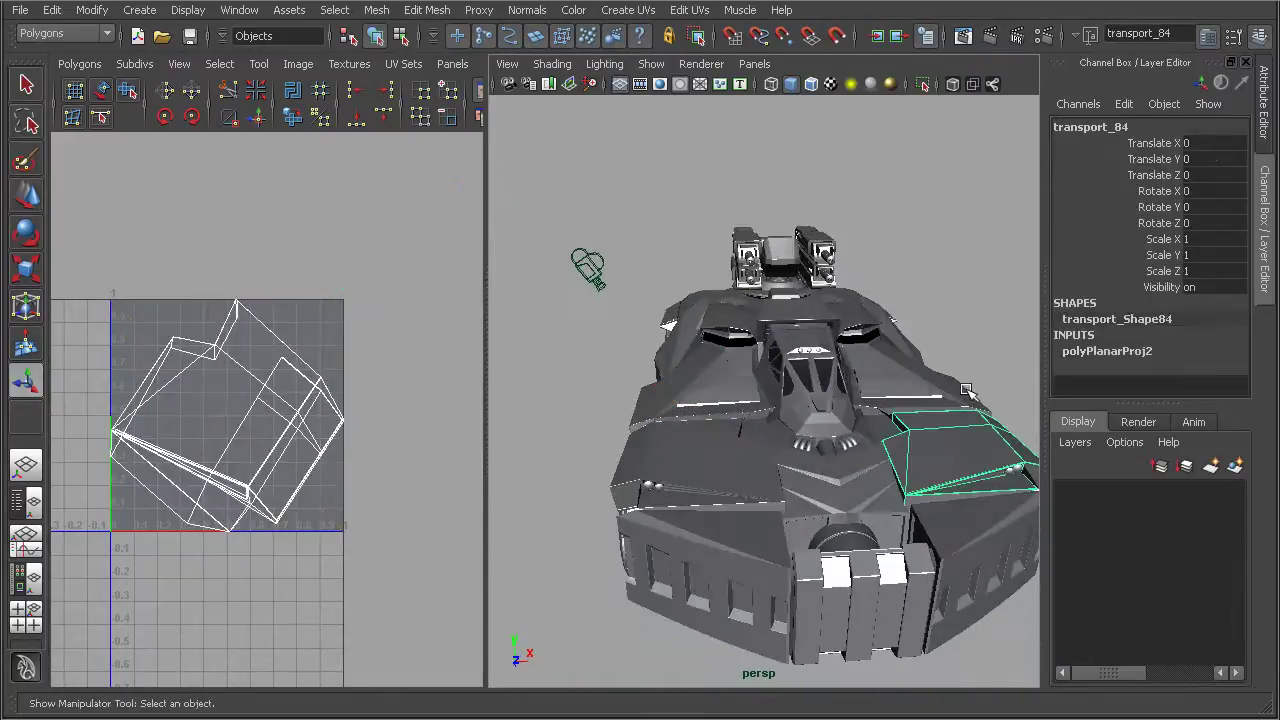
pyautogui.keyDown('alt'); pyautogui.moveTo(935, 395); pyautogui.dragTo(838, 392); pyautogui.keyUp('alt')
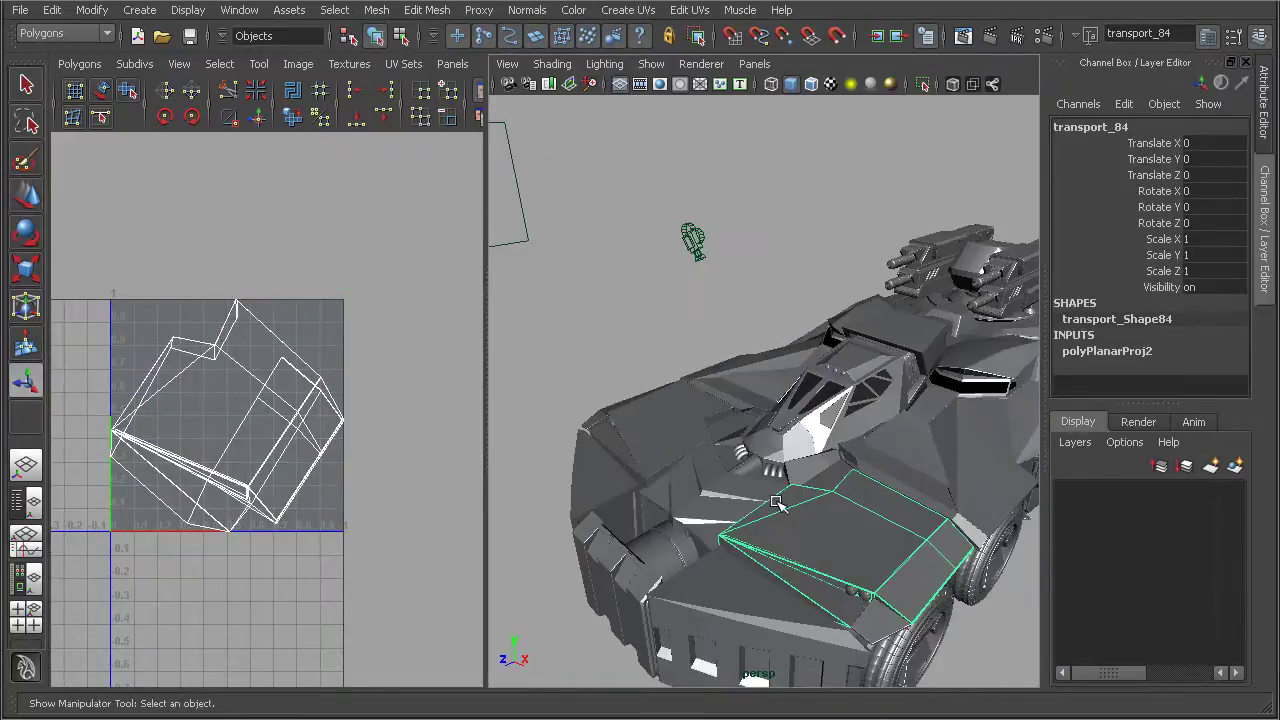
# Step: In the planar mapping options, set the projection to the X axis and enable keeping the image width/height ratio
pyautogui.click(628, 10)
pyautogui.click(808, 41)
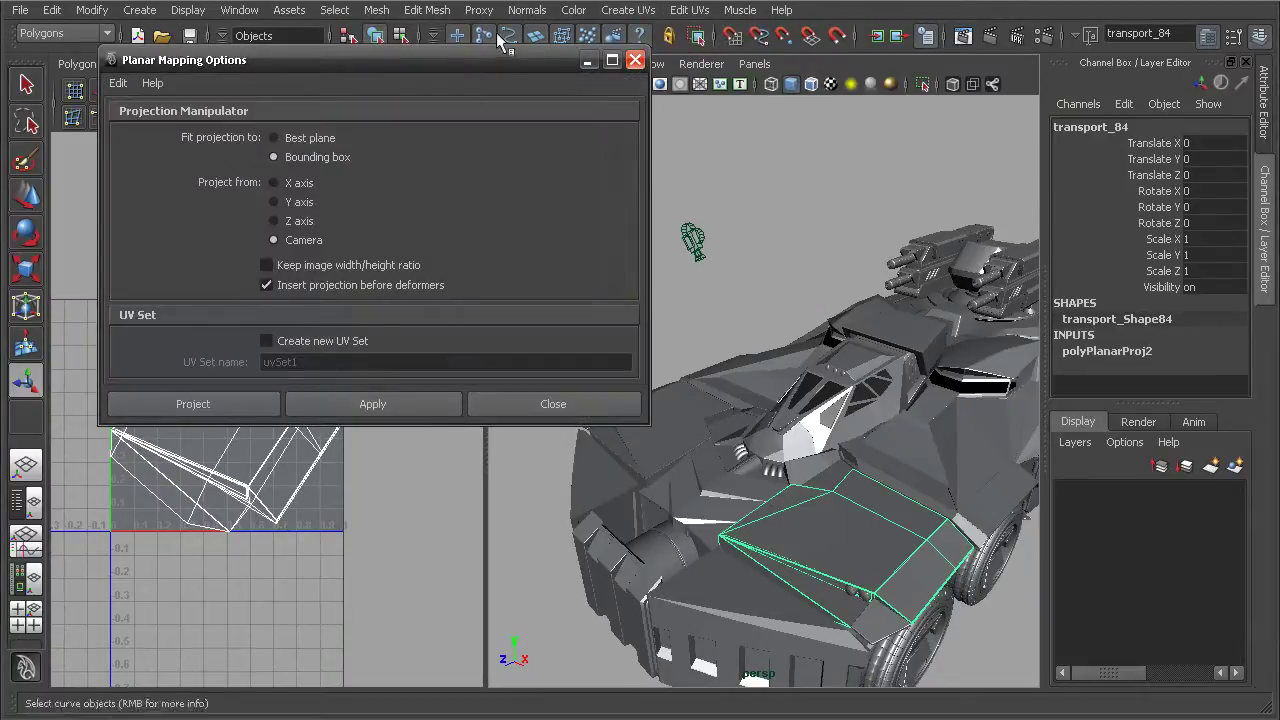
pyautogui.moveTo(478, 47); pyautogui.dragTo(452, 68)
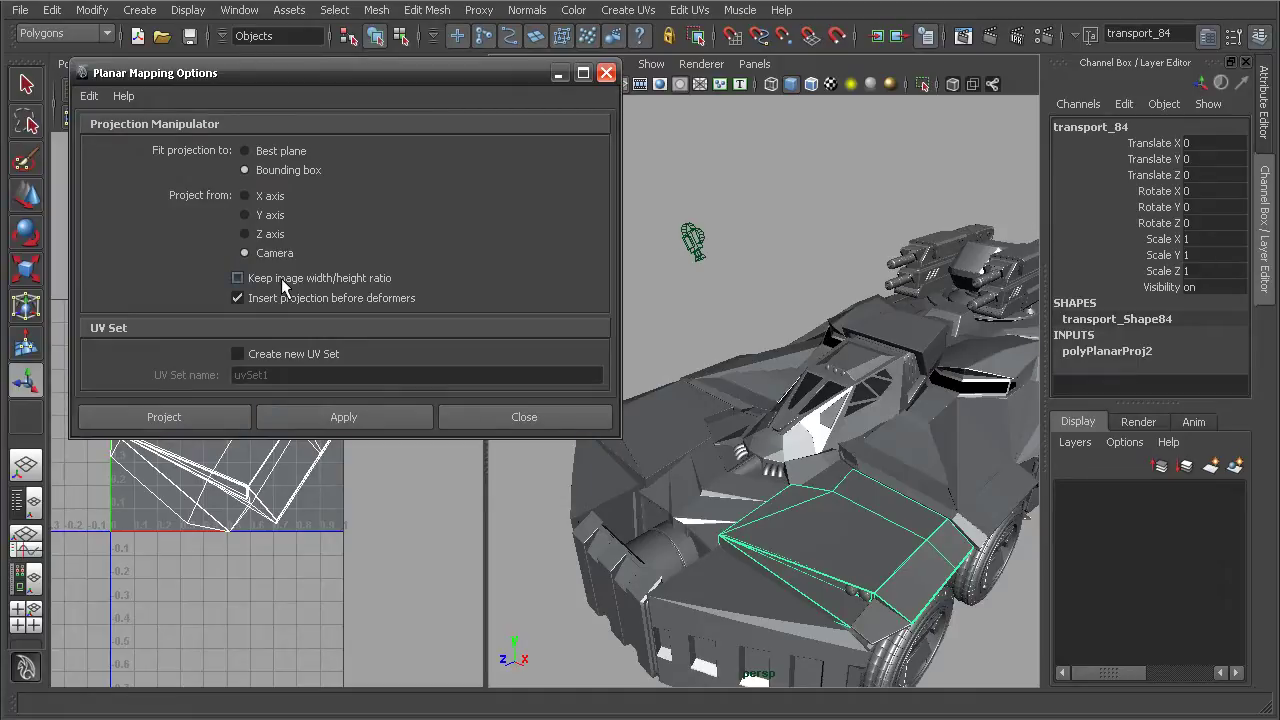
pyautogui.moveTo(350, 74); pyautogui.dragTo(697, 71)
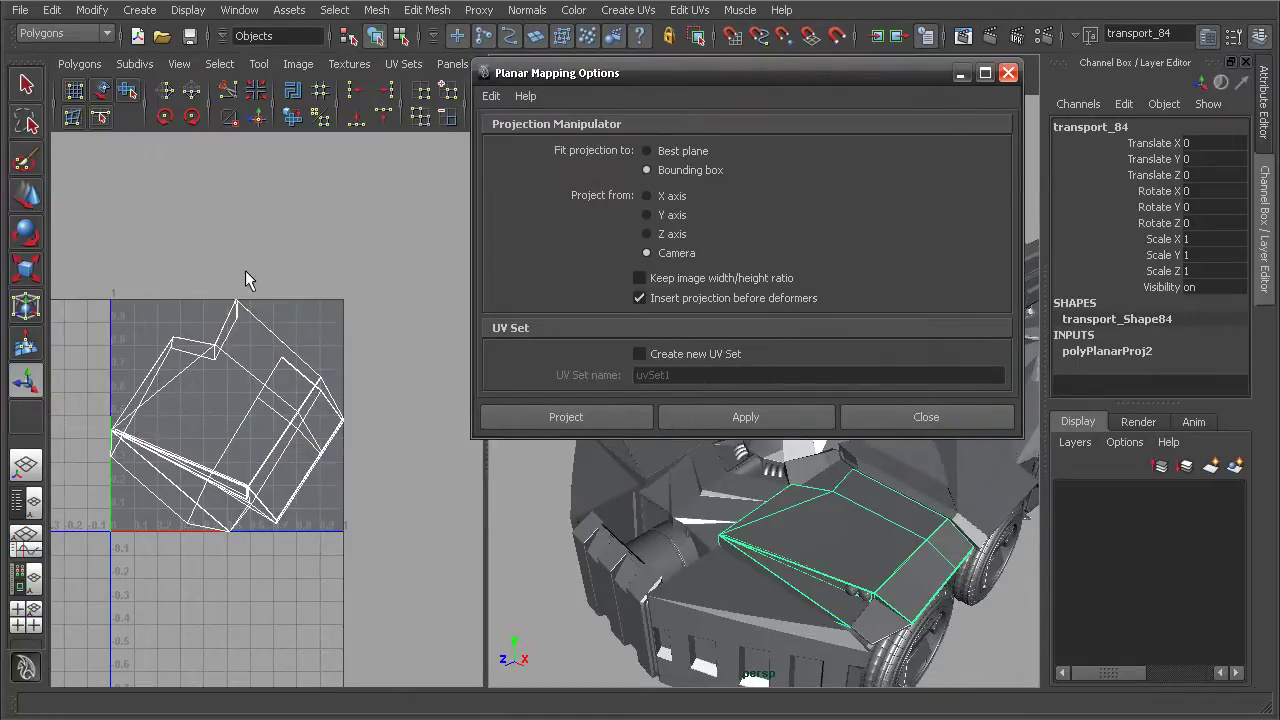
pyautogui.click(677, 196)
pyautogui.keyDown('alt'); pyautogui.moveTo(709, 491); pyautogui.dragTo(686, 476); pyautogui.keyUp('alt')
pyautogui.keyDown('alt'); pyautogui.moveTo(691, 583); pyautogui.dragTo(745, 575); pyautogui.keyUp('alt')
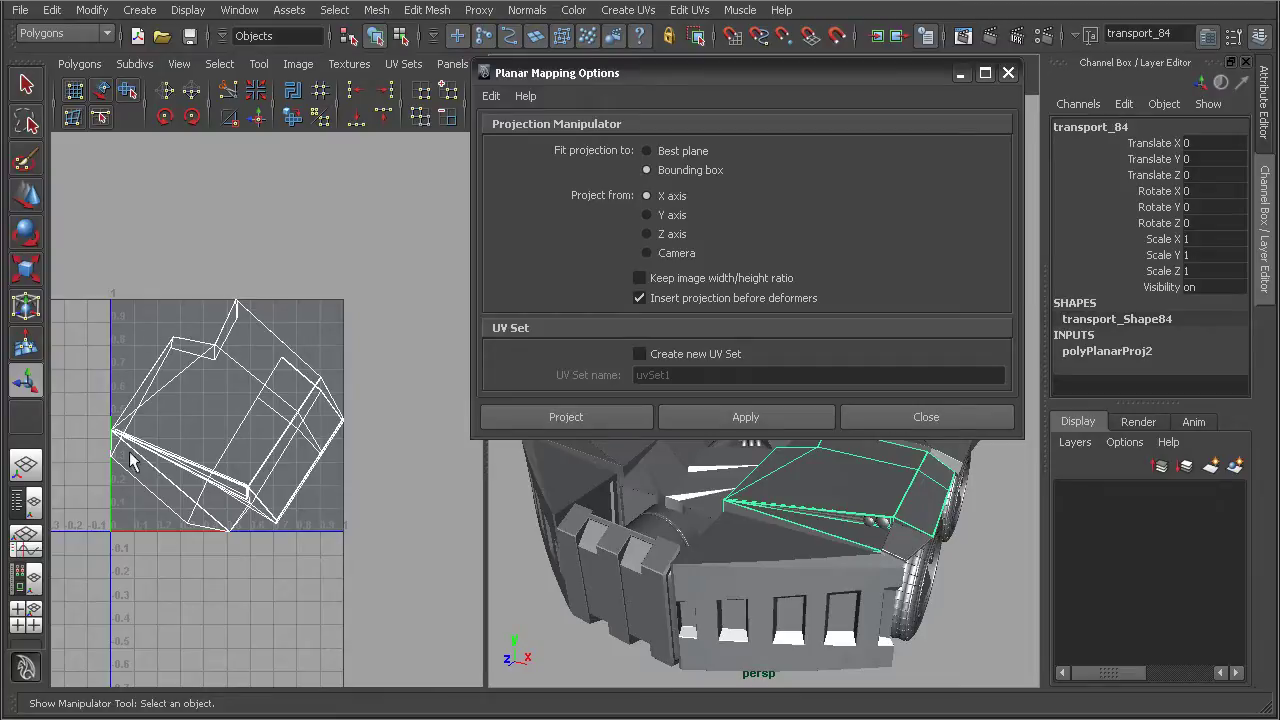
pyautogui.scroll(2, 235, 338)
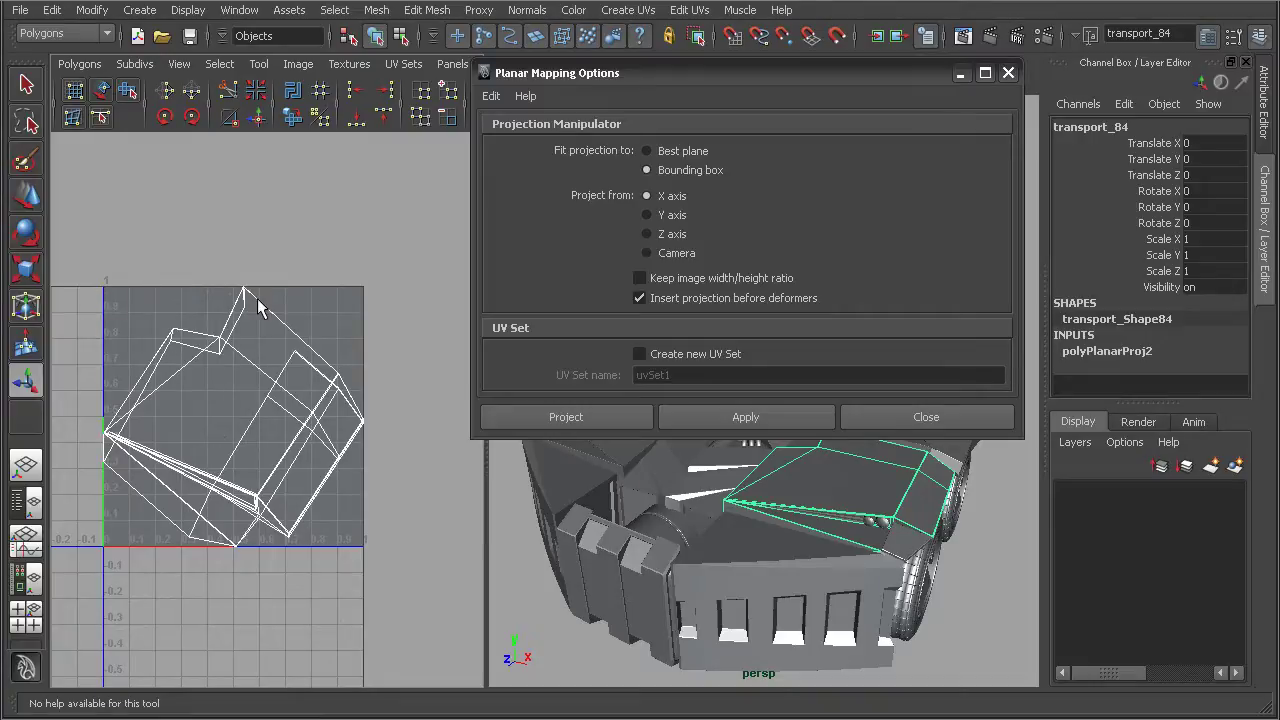
pyautogui.click(706, 279)
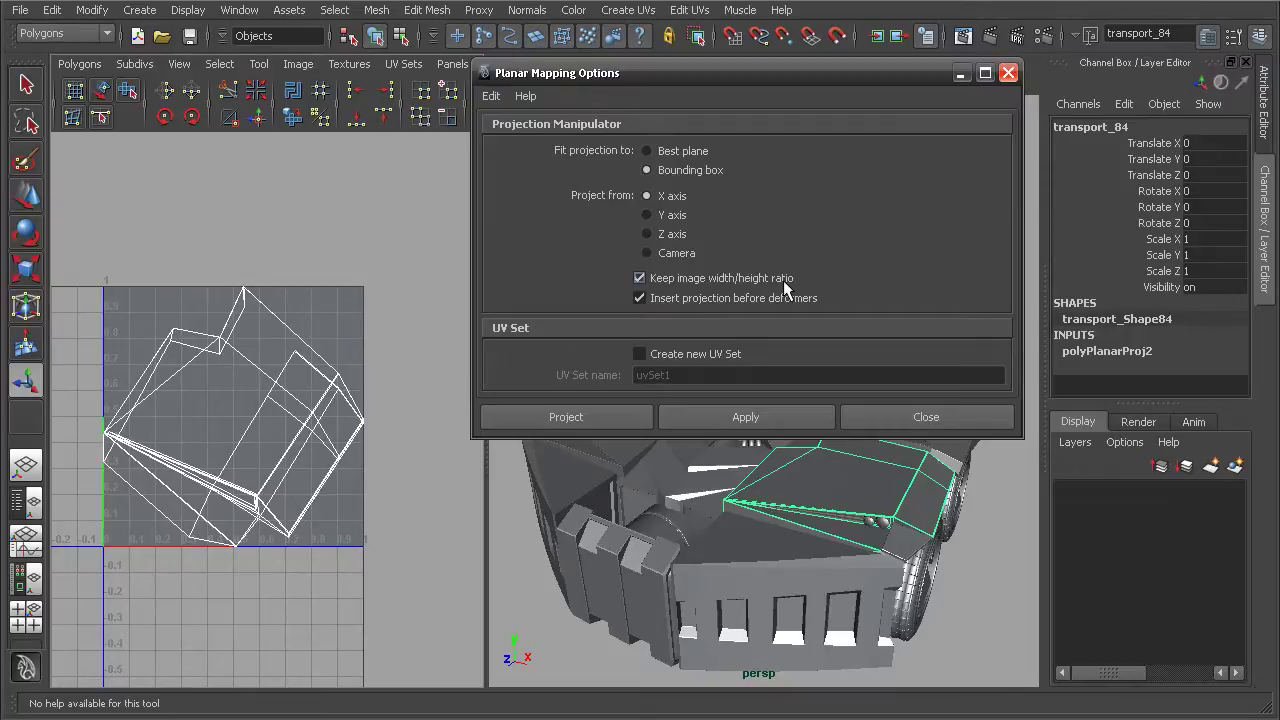
# Step: Select the front fender panel transport_85 and apply the X-axis planar projection with the image ratio kept
pyautogui.keyDown('alt'); pyautogui.moveTo(902, 501); pyautogui.dragTo(790, 528); pyautogui.keyUp('alt')
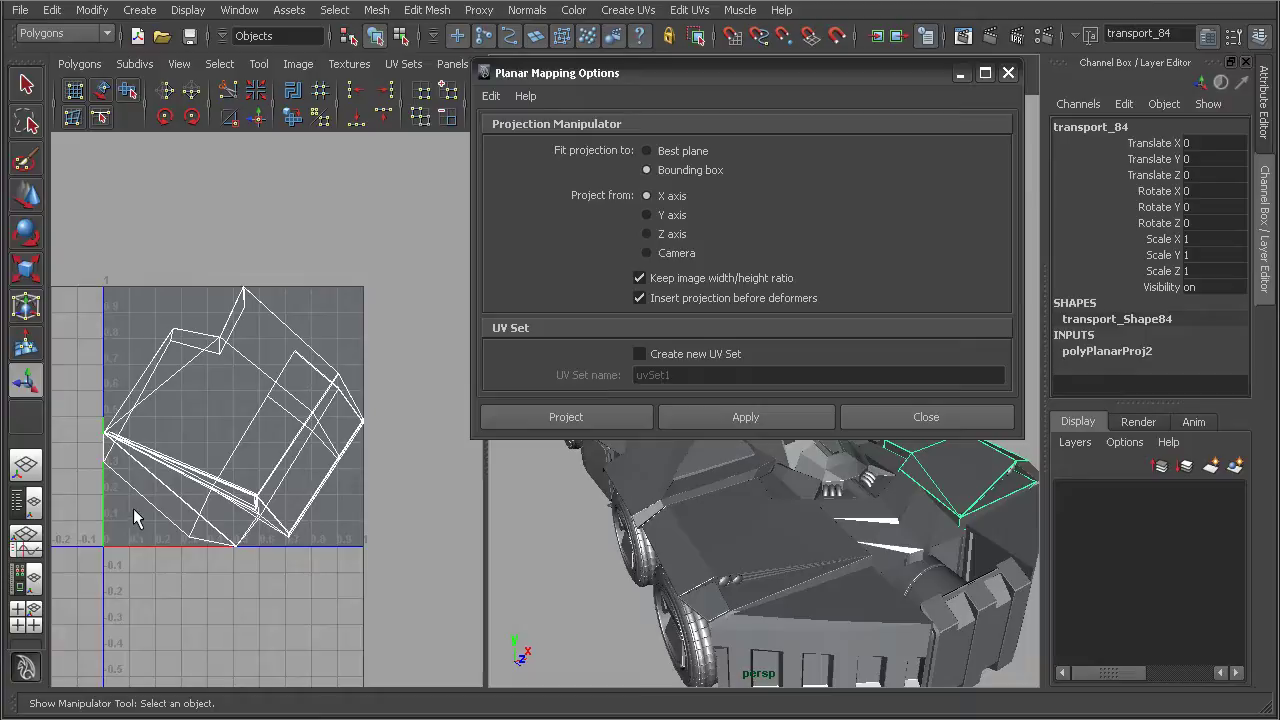
pyautogui.click(757, 533)
pyautogui.press('f')
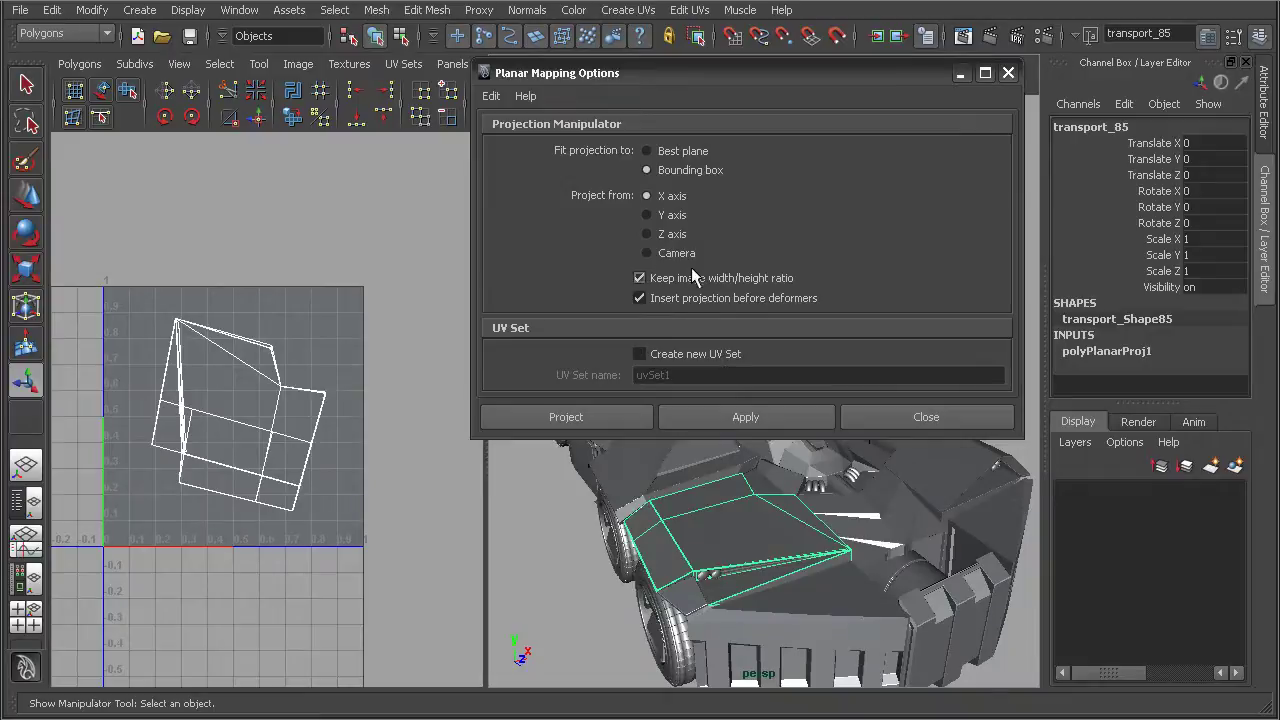
pyautogui.click(740, 417)
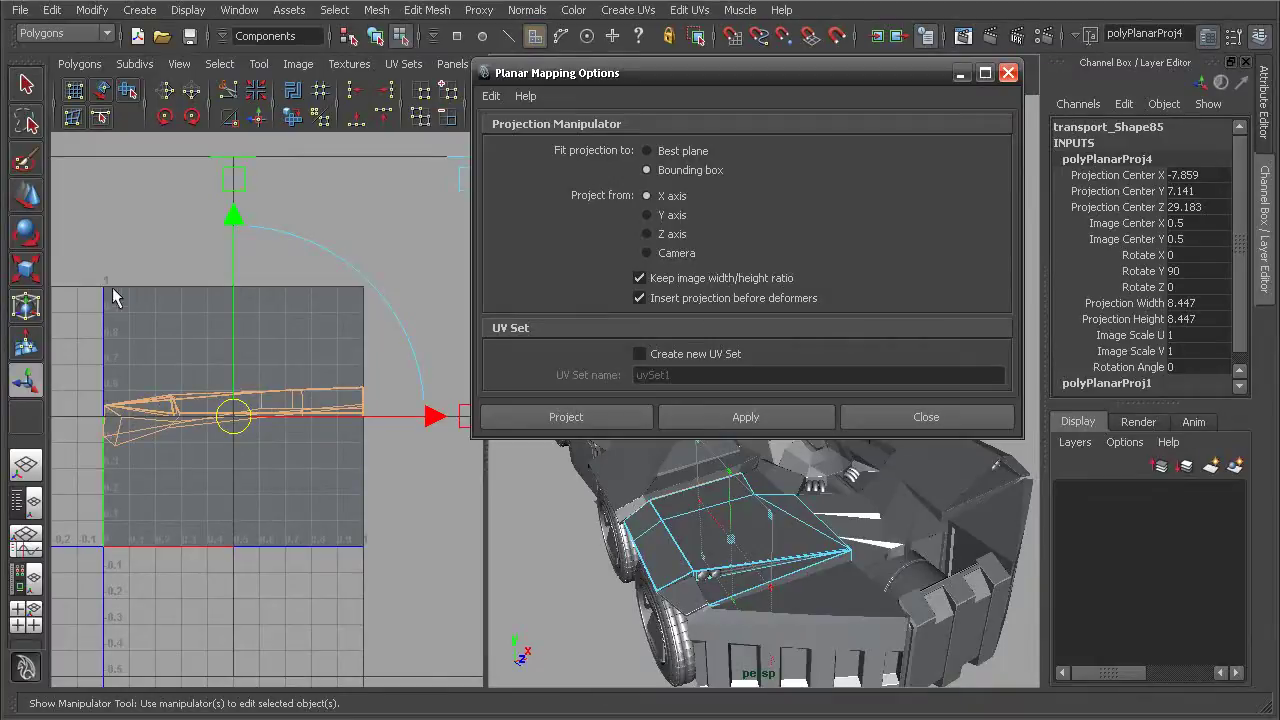
# Step: Enable creating a new UV set named uvSet1 and select the large top face of the front fender panel transport_85
pyautogui.click(978, 460)
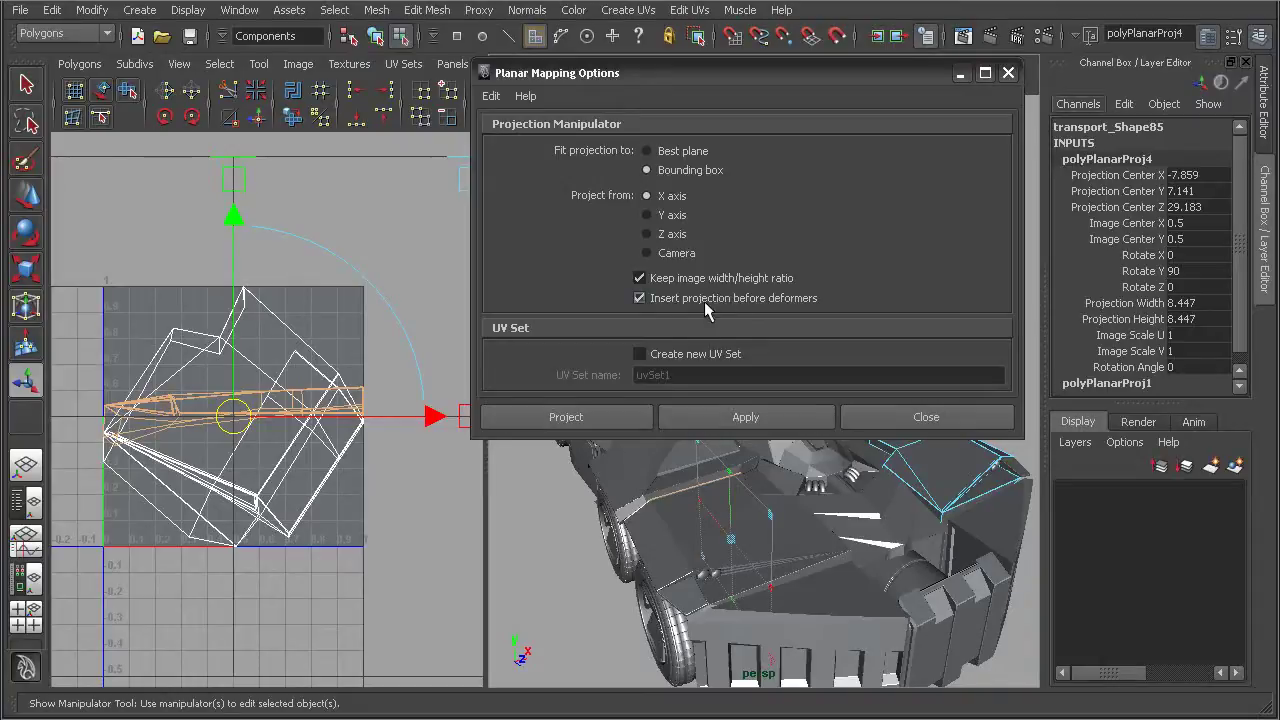
pyautogui.click(688, 353)
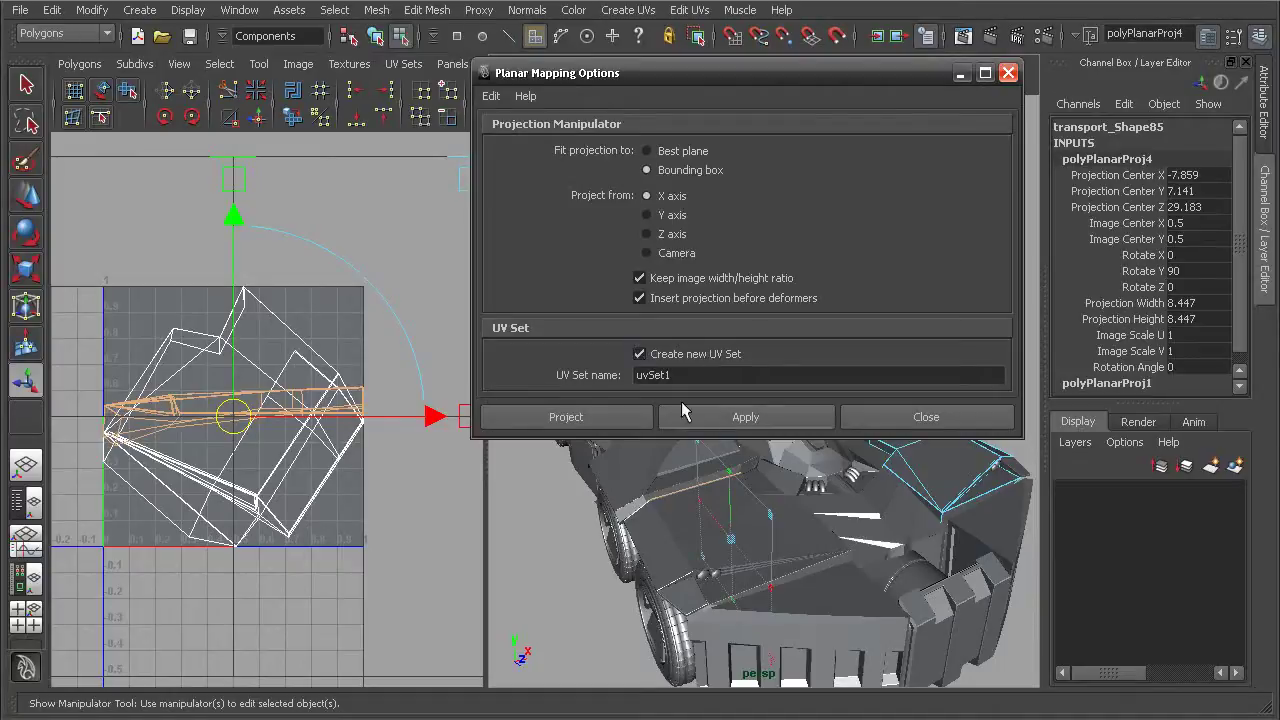
pyautogui.click(704, 540)
pyautogui.click(674, 538)
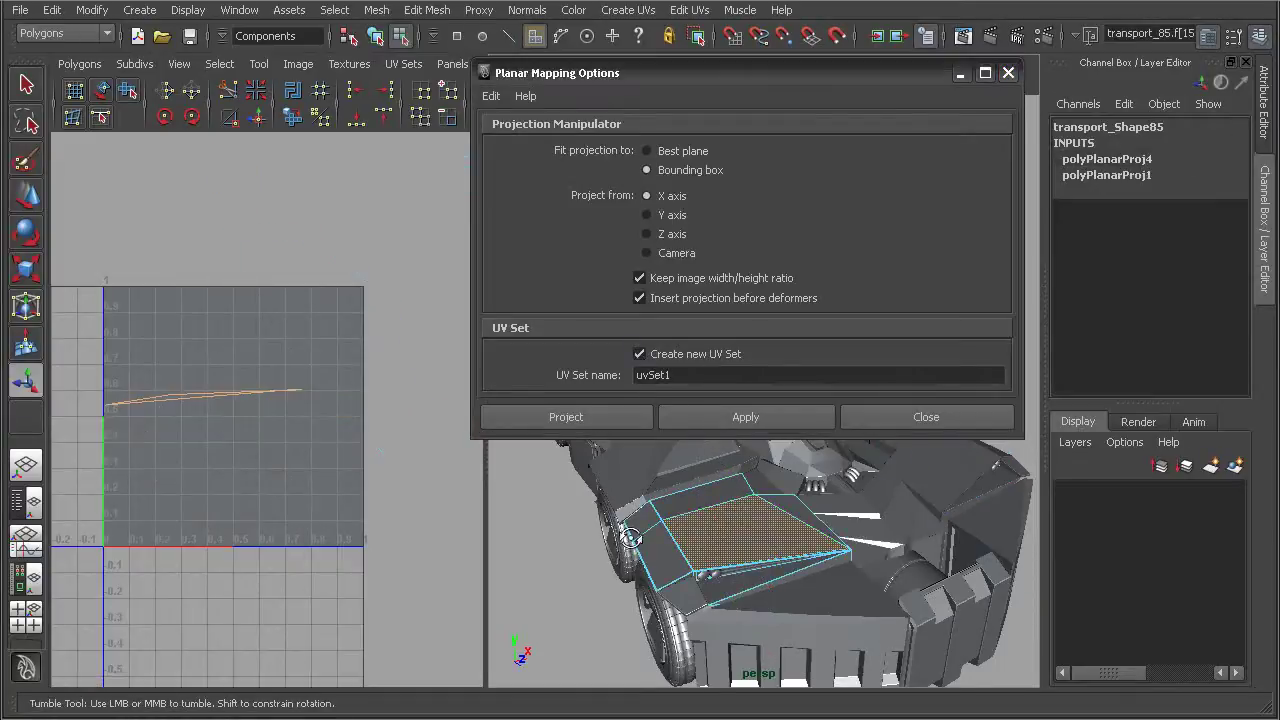
pyautogui.keyDown('alt'); pyautogui.moveTo(674, 538); pyautogui.dragTo(680, 530); pyautogui.keyUp('alt')
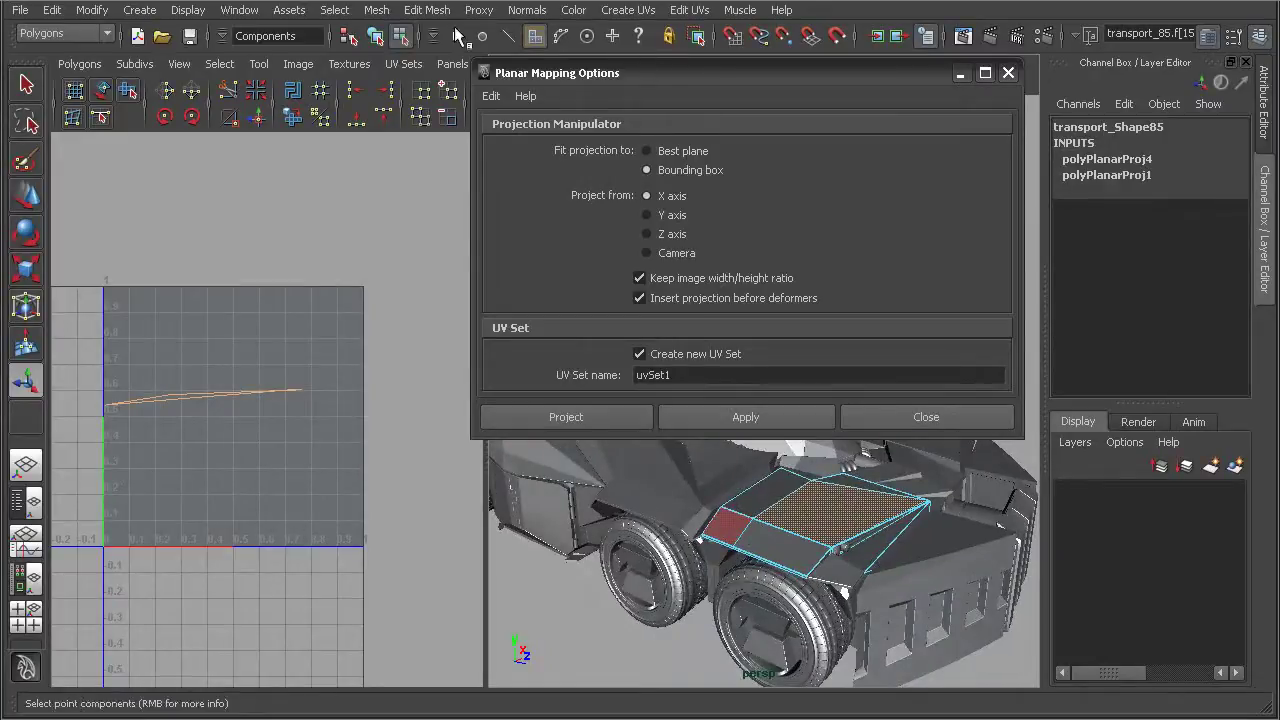
# Step: Return to object selection, select the side body panel and then fender transport_85, and disable creating a new UV set
pyautogui.click(375, 36)
pyautogui.keyDown('alt'); pyautogui.moveTo(712, 523); pyautogui.dragTo(740, 500); pyautogui.keyUp('alt')
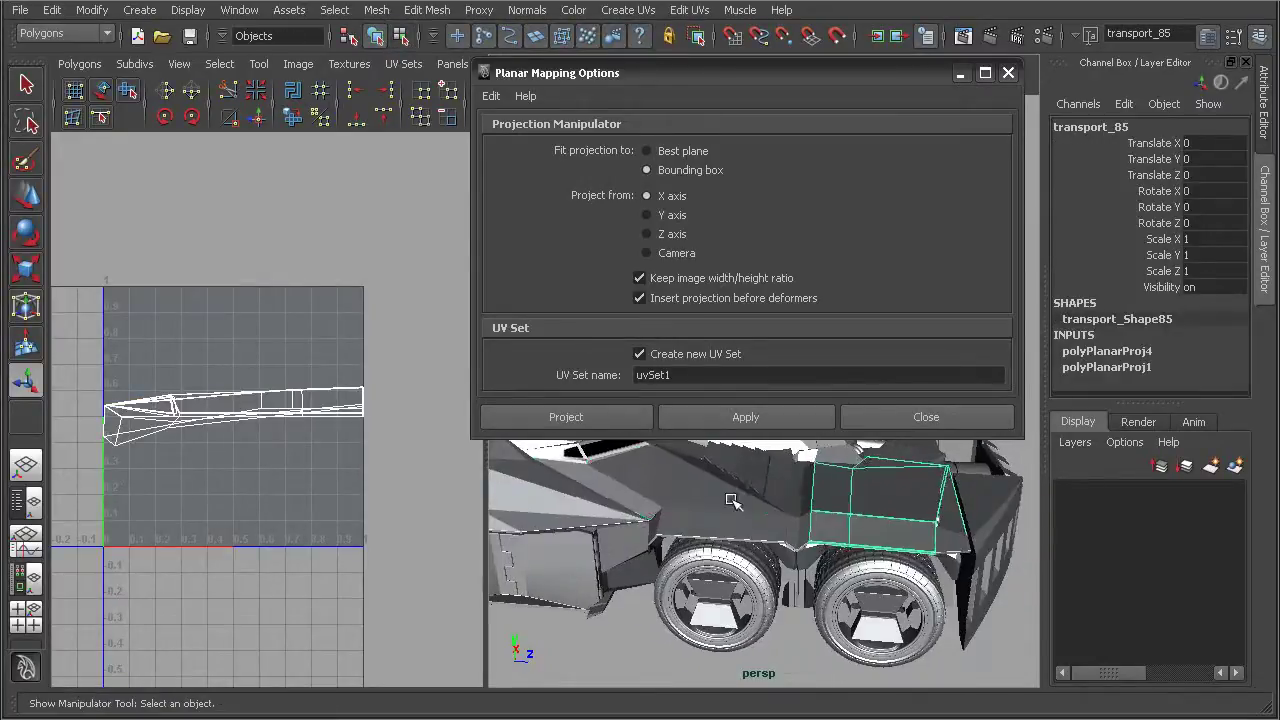
pyautogui.click(738, 500)
pyautogui.keyDown('alt'); pyautogui.moveTo(733, 513); pyautogui.dragTo(790, 543, button='middle'); pyautogui.keyUp('alt')
pyautogui.moveTo(800, 536)
pyautogui.keyDown('alt'); pyautogui.mouseDown()
pyautogui.moveTo(783, 540)
pyautogui.moveTo(810, 540)
pyautogui.mouseUp(); pyautogui.keyUp('alt')
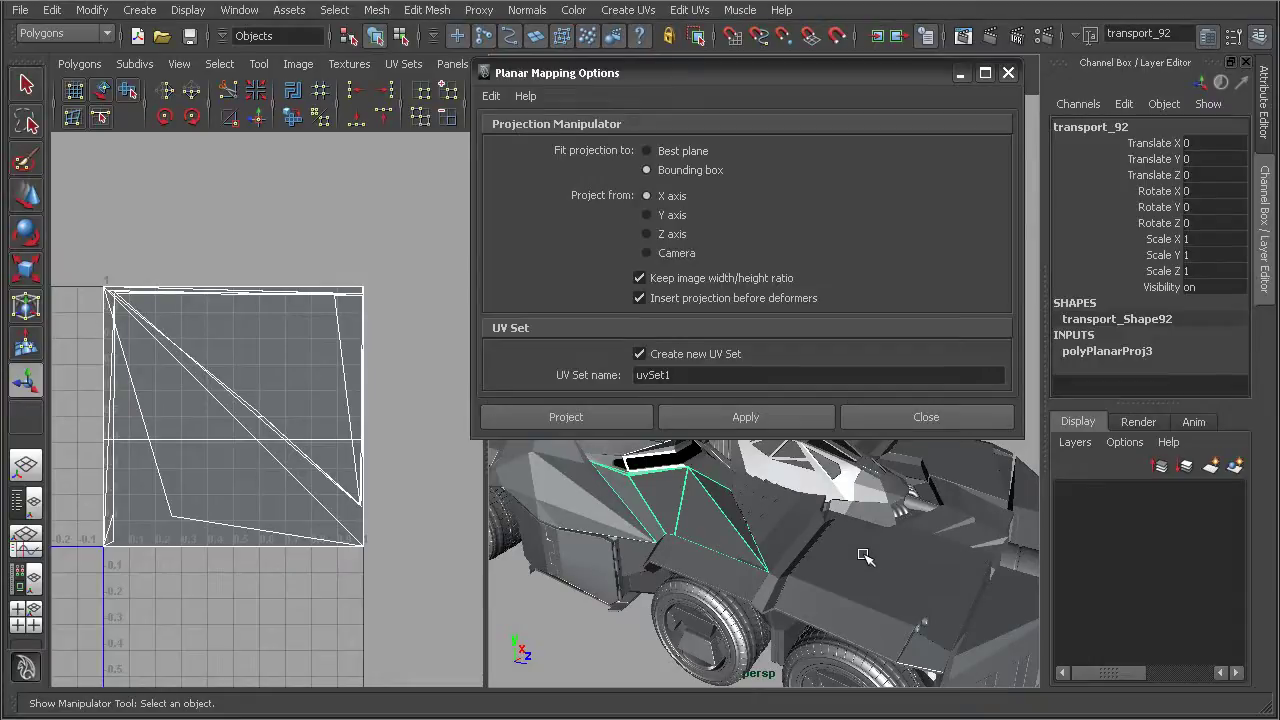
pyautogui.click(864, 556)
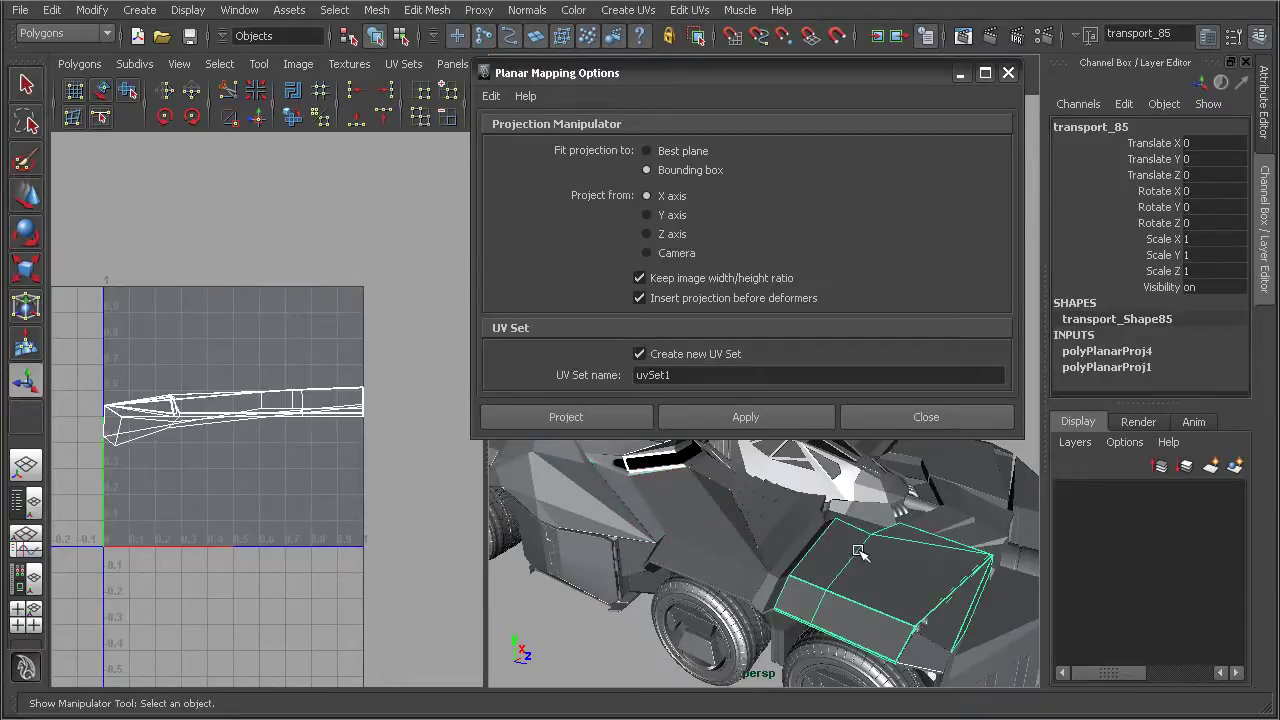
pyautogui.click(679, 355)
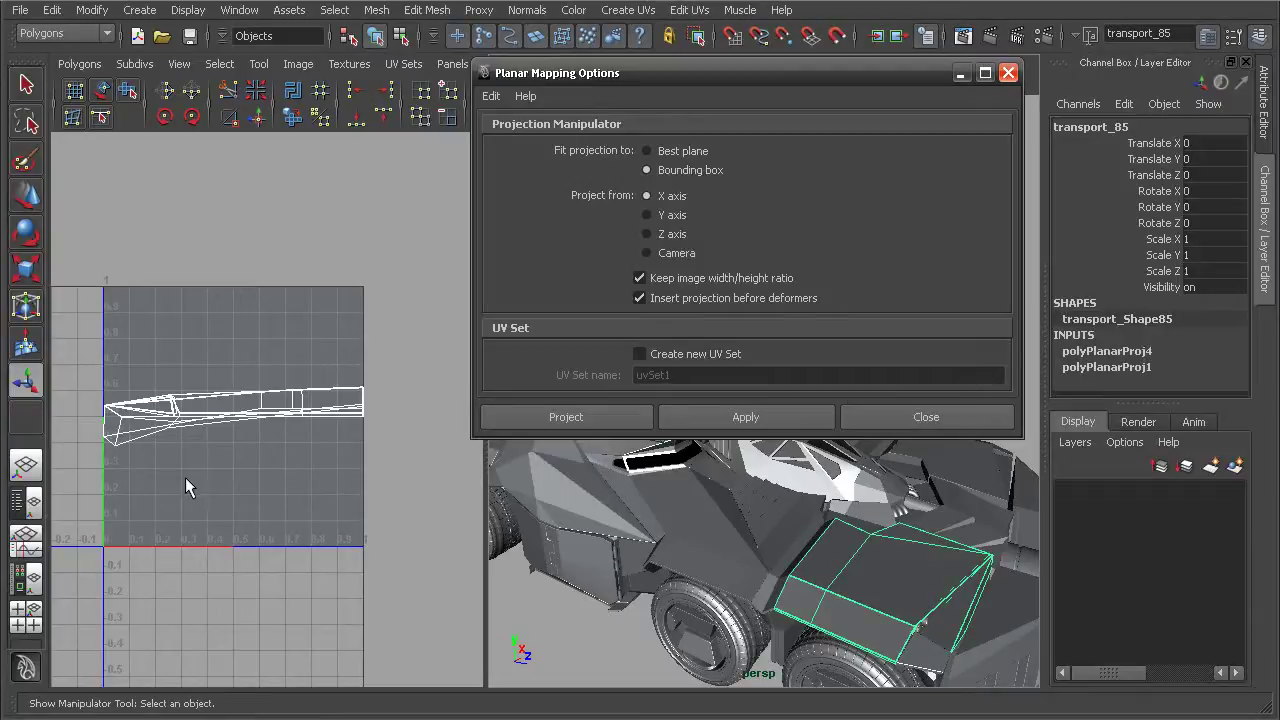
# Step: Apply the X-axis planar projection to fender transport_85 without keeping the image width/height ratio, and check its available UV sets
pyautogui.click(650, 280)
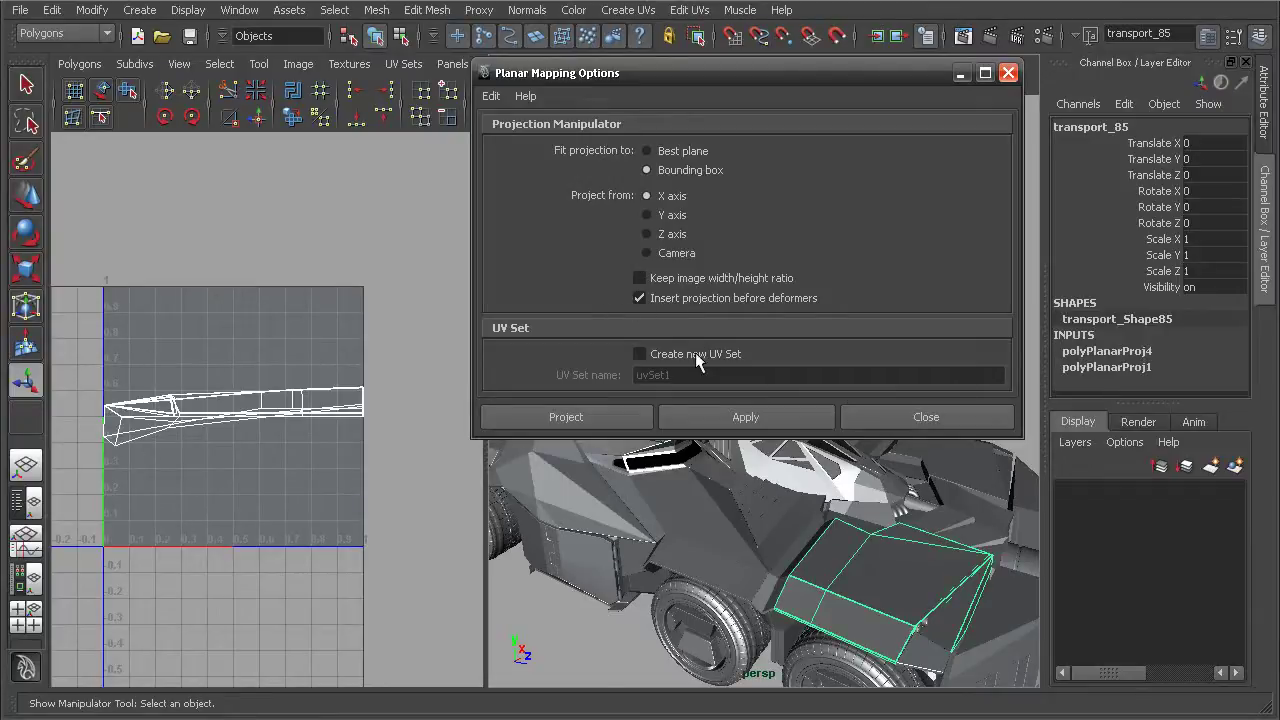
pyautogui.click(745, 417)
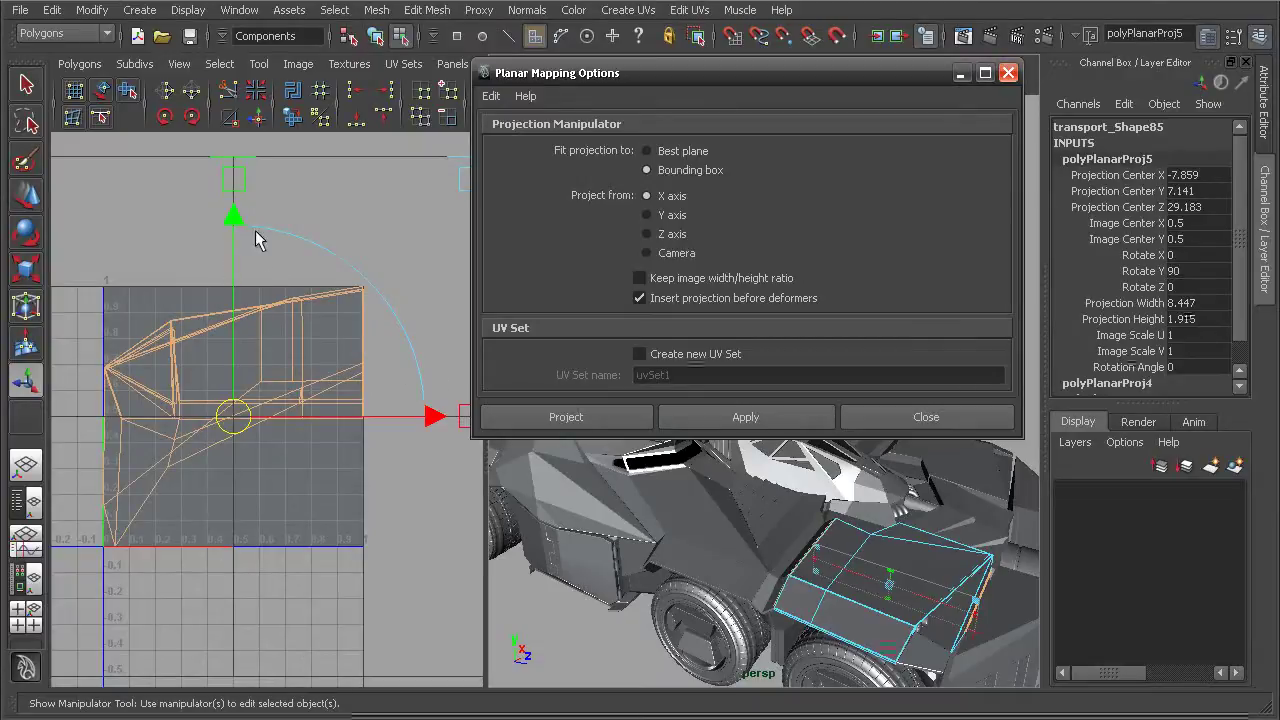
pyautogui.click(403, 64)
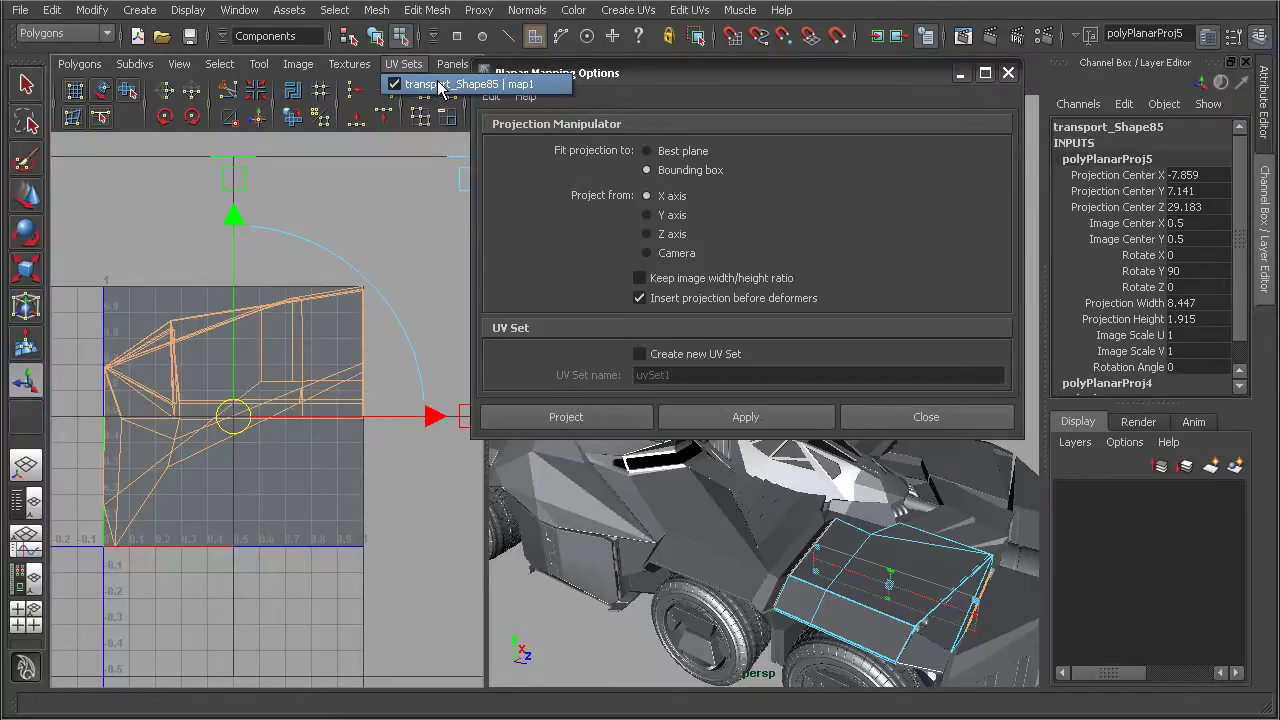
pyautogui.click(440, 85)
pyautogui.moveTo(721, 73); pyautogui.dragTo(745, 72)
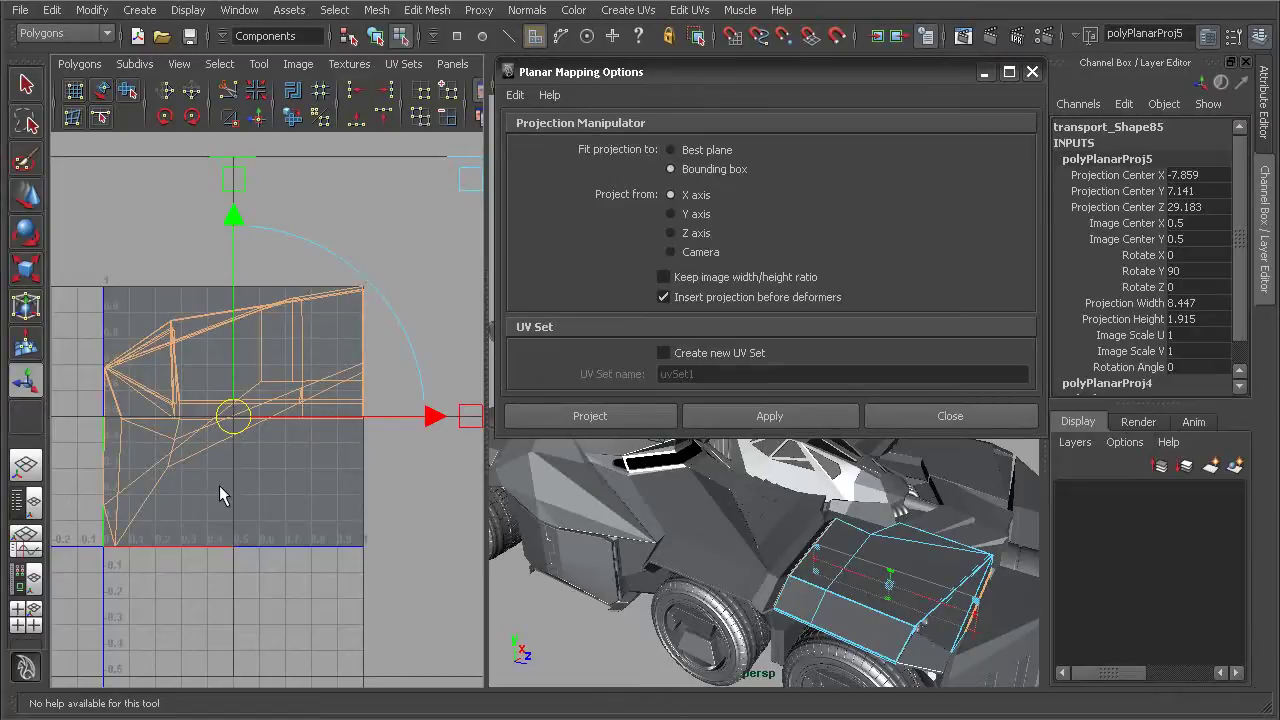
# Step: Return to object selection and project the fender from the X axis into a new UV set named planarMapUVSet
pyautogui.click(704, 353)
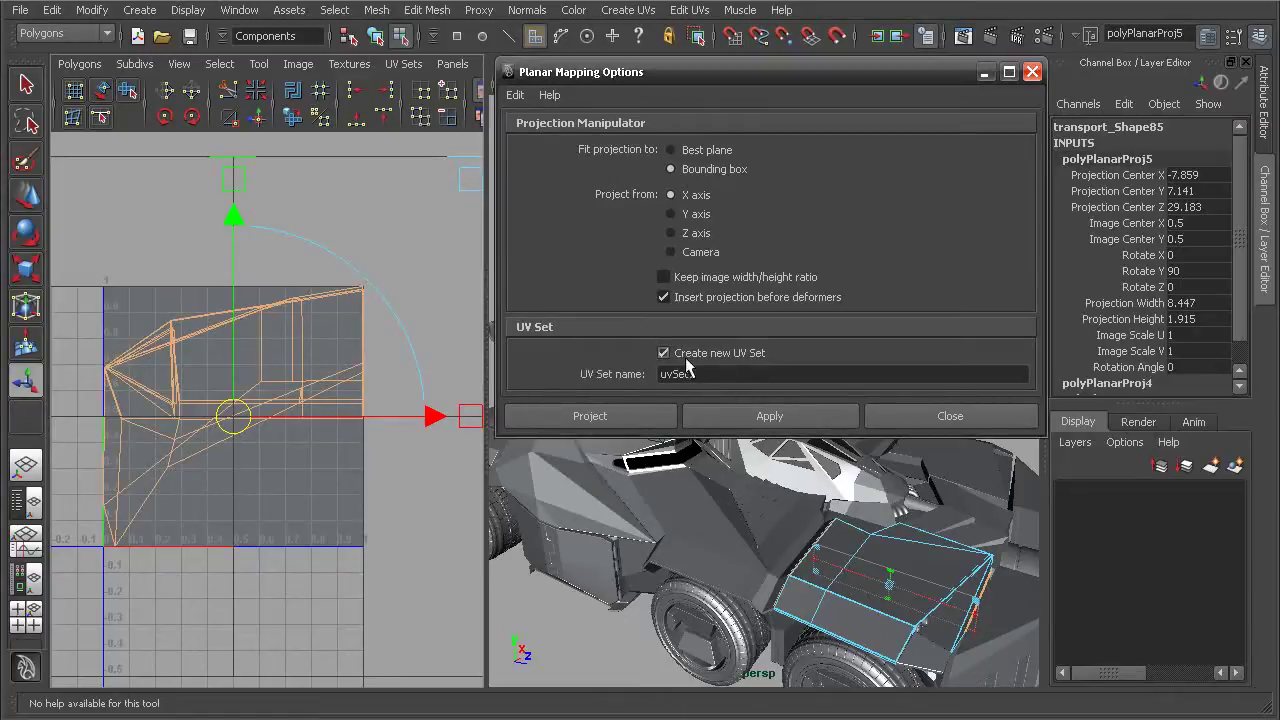
pyautogui.doubleClick(730, 372)
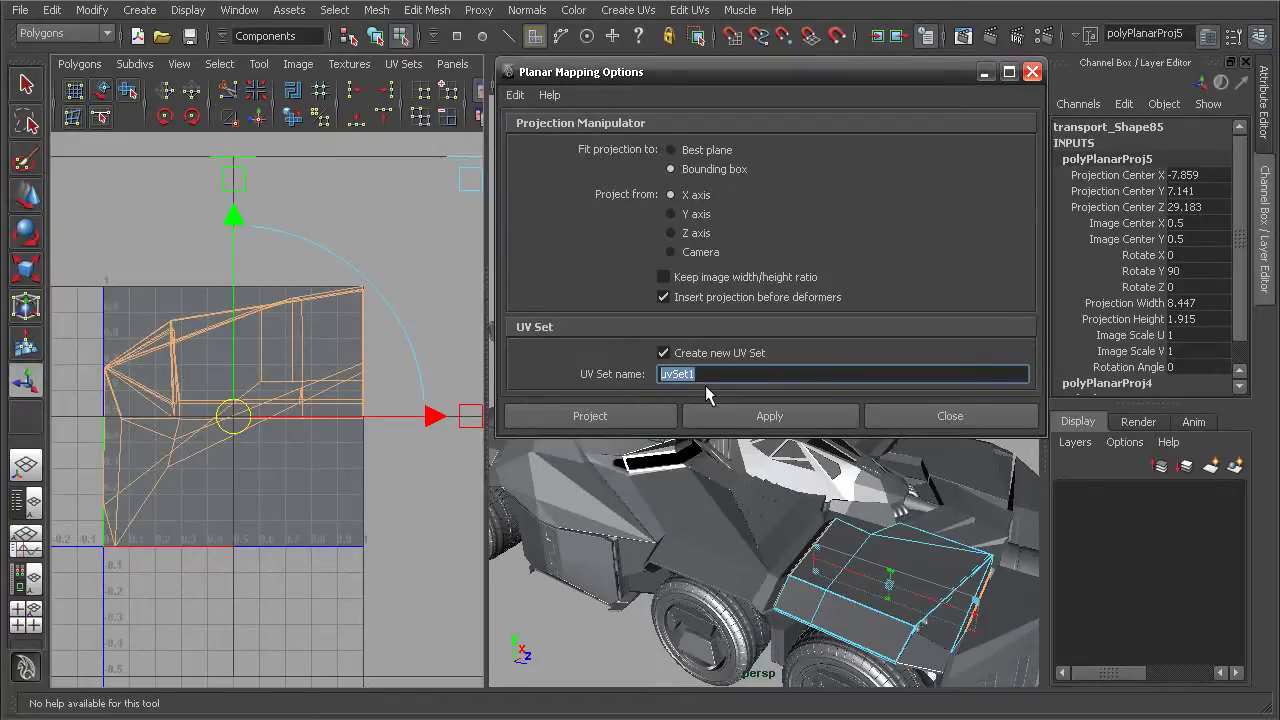
pyautogui.write('planarMapUV')
pyautogui.click(378, 36)
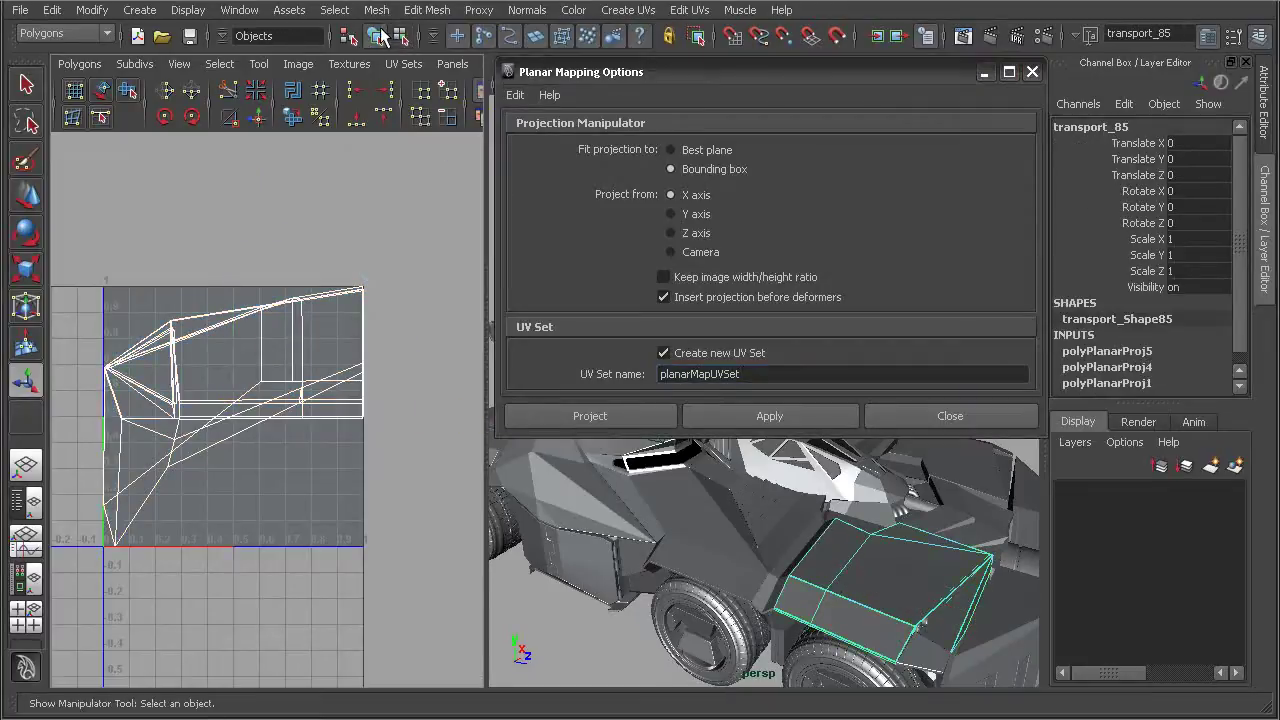
pyautogui.keyDown('alt'); pyautogui.moveTo(857, 543); pyautogui.dragTo(814, 529); pyautogui.keyUp('alt')
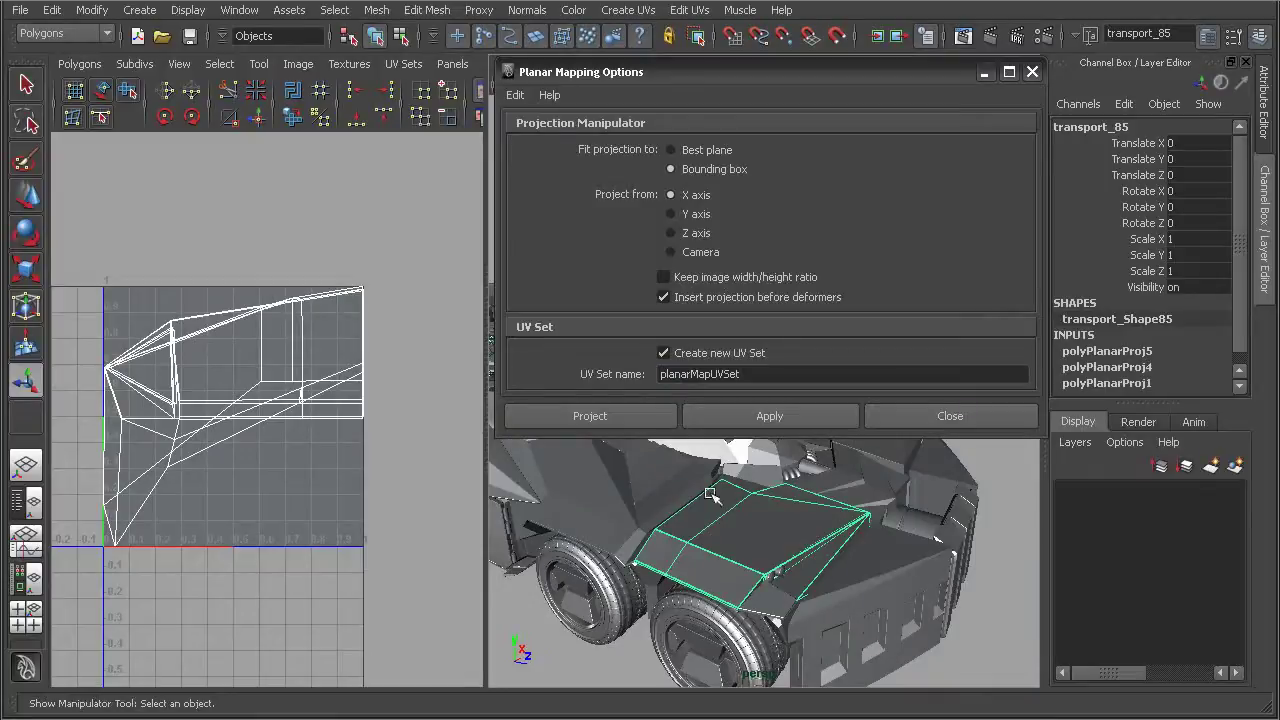
pyautogui.click(627, 425)
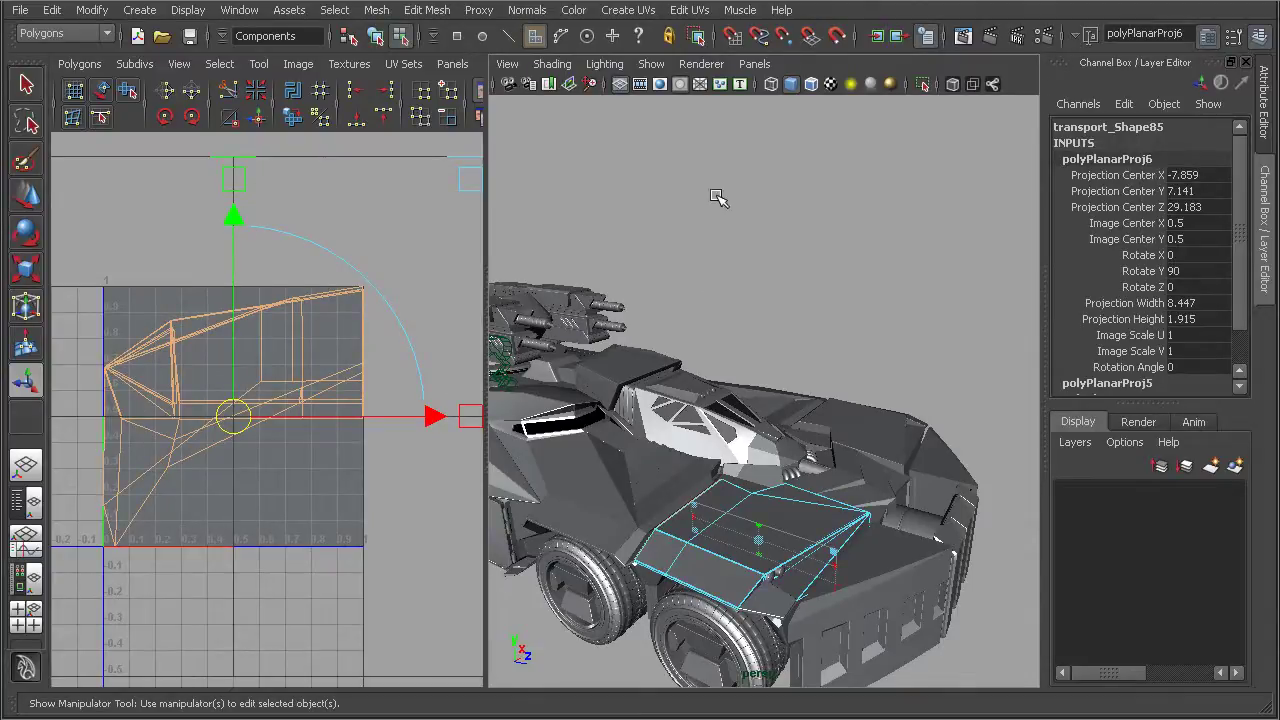
# Step: Project the fender object from the X axis into another new UV set named planarMap_SecondUVSet, keeping the image width/height ratio
pyautogui.click(628, 9)
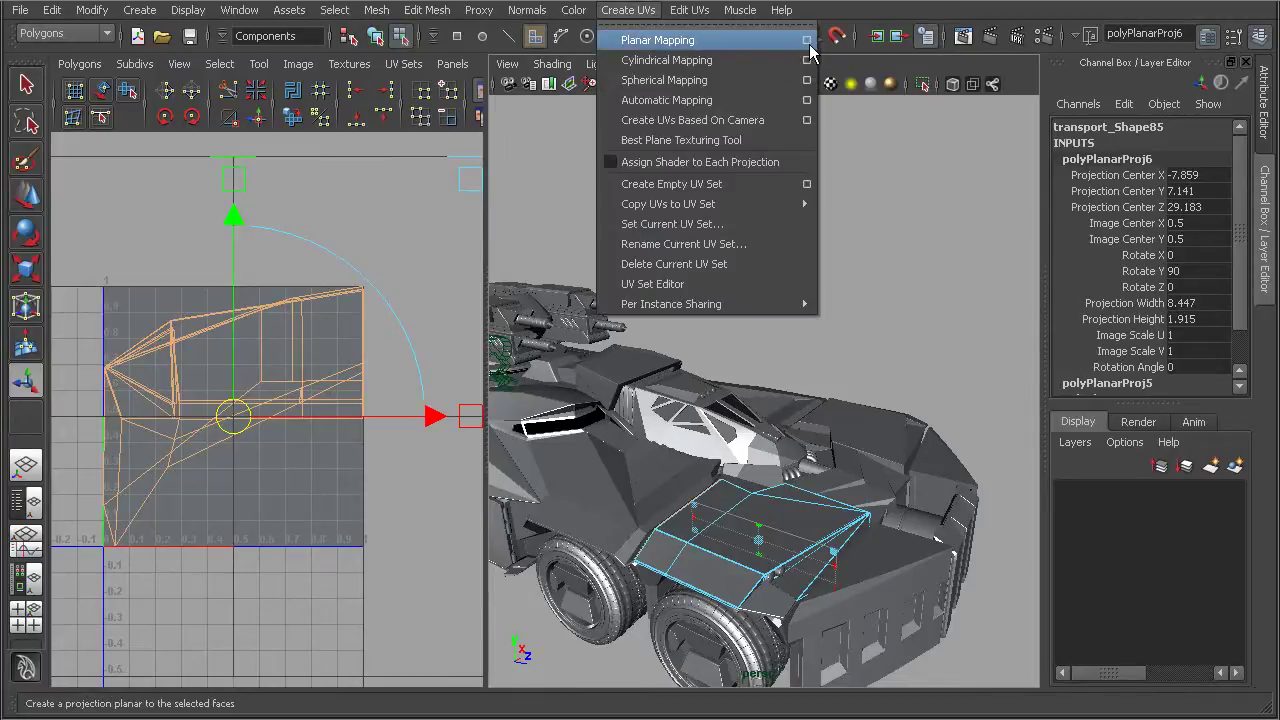
pyautogui.click(814, 40)
pyautogui.click(375, 37)
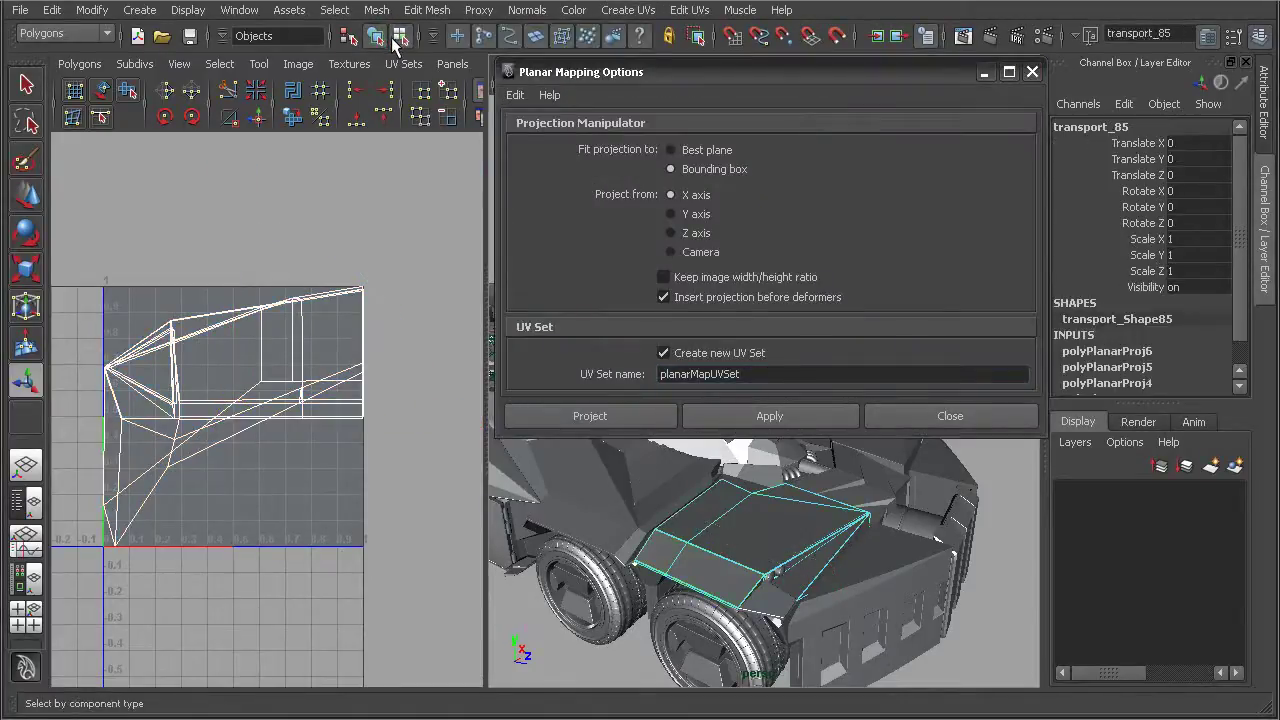
pyautogui.click(786, 376)
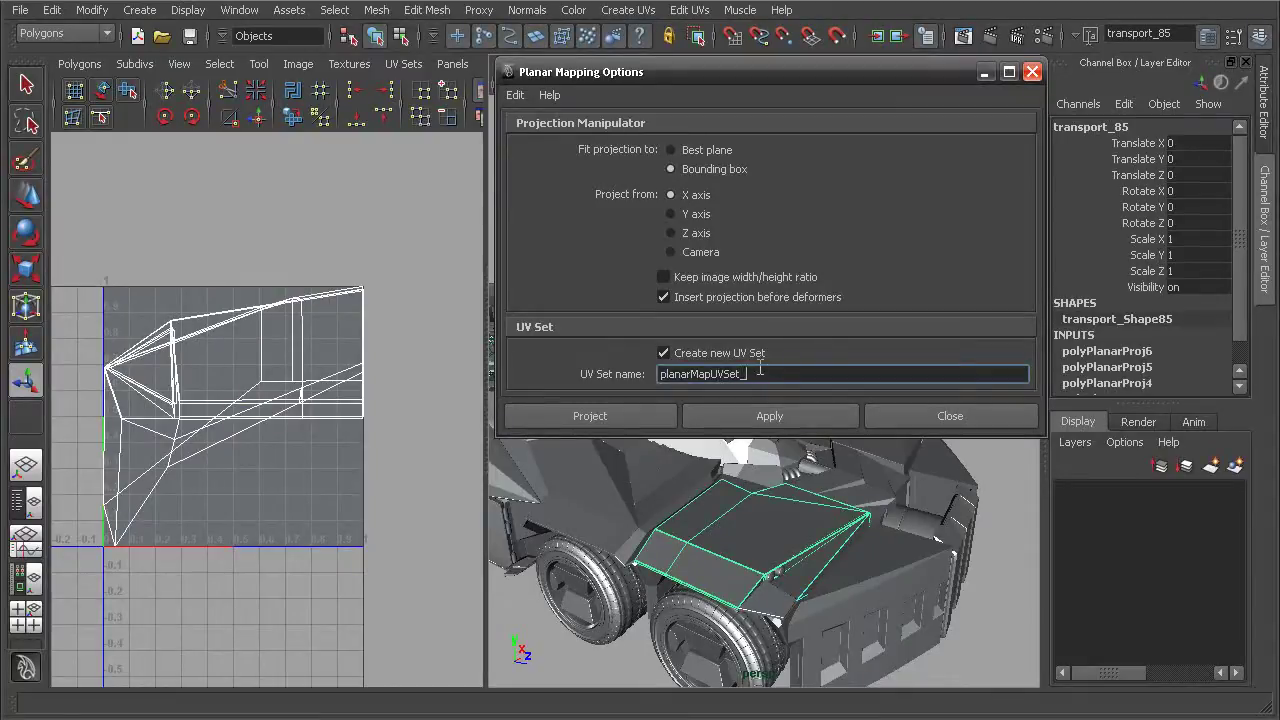
pyautogui.write('econdUVSet')
pyautogui.moveTo(738, 374); pyautogui.dragTo(713, 374)
pyautogui.press('BackSpace')
pyautogui.click(737, 278)
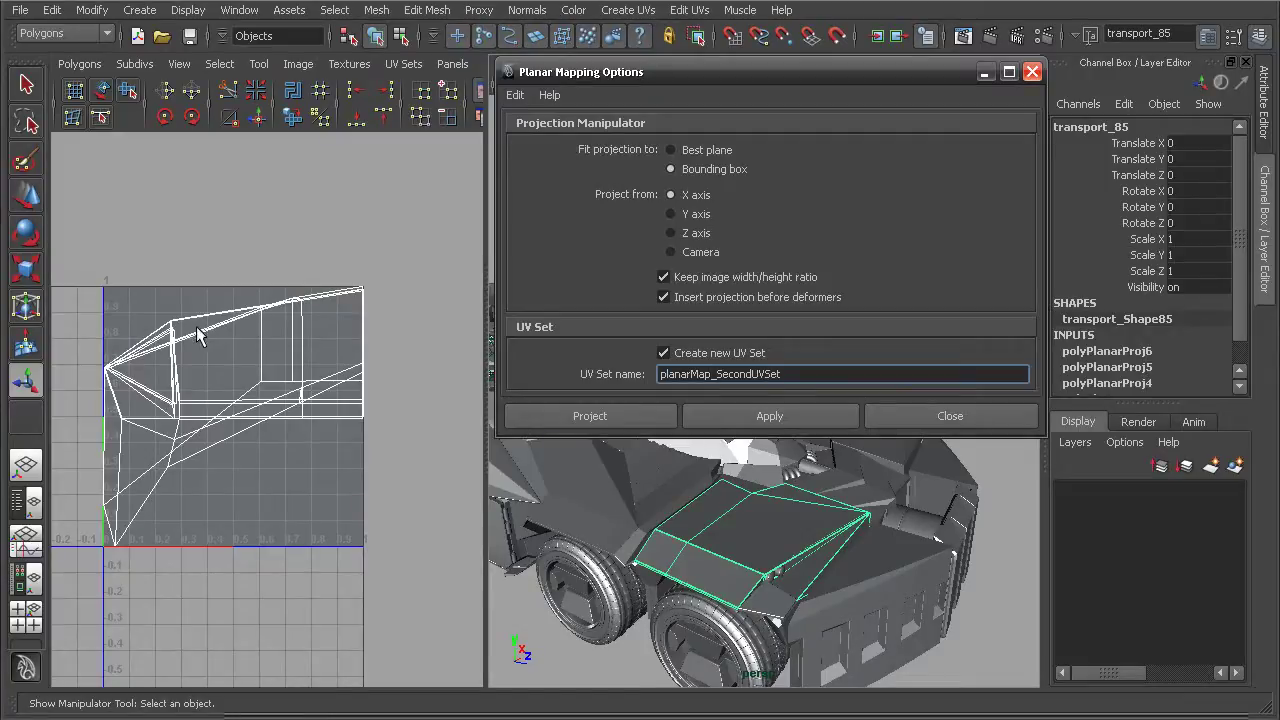
pyautogui.click(588, 416)
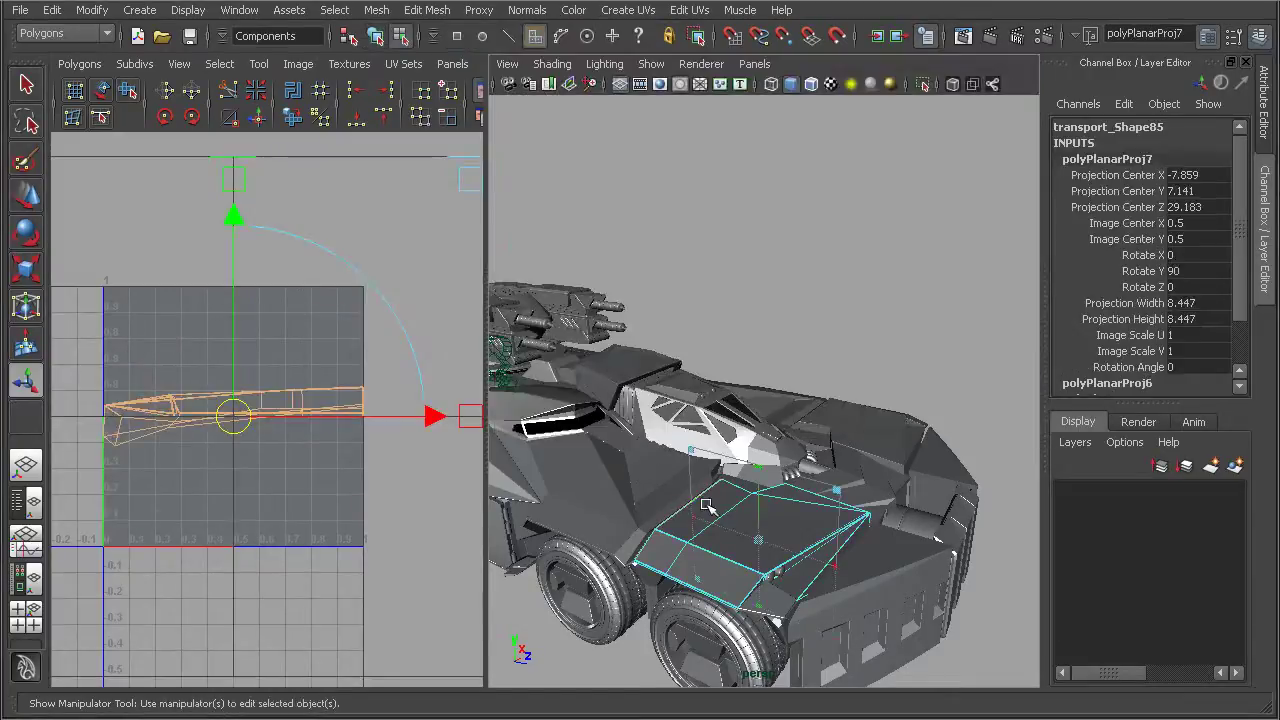
# Step: Compare the fender's UV layouts by switching from planarMap_SecondUVSet to map1, back to planarMap_SecondUVSet, and finally to map1
pyautogui.scroll(3, 263, 427)
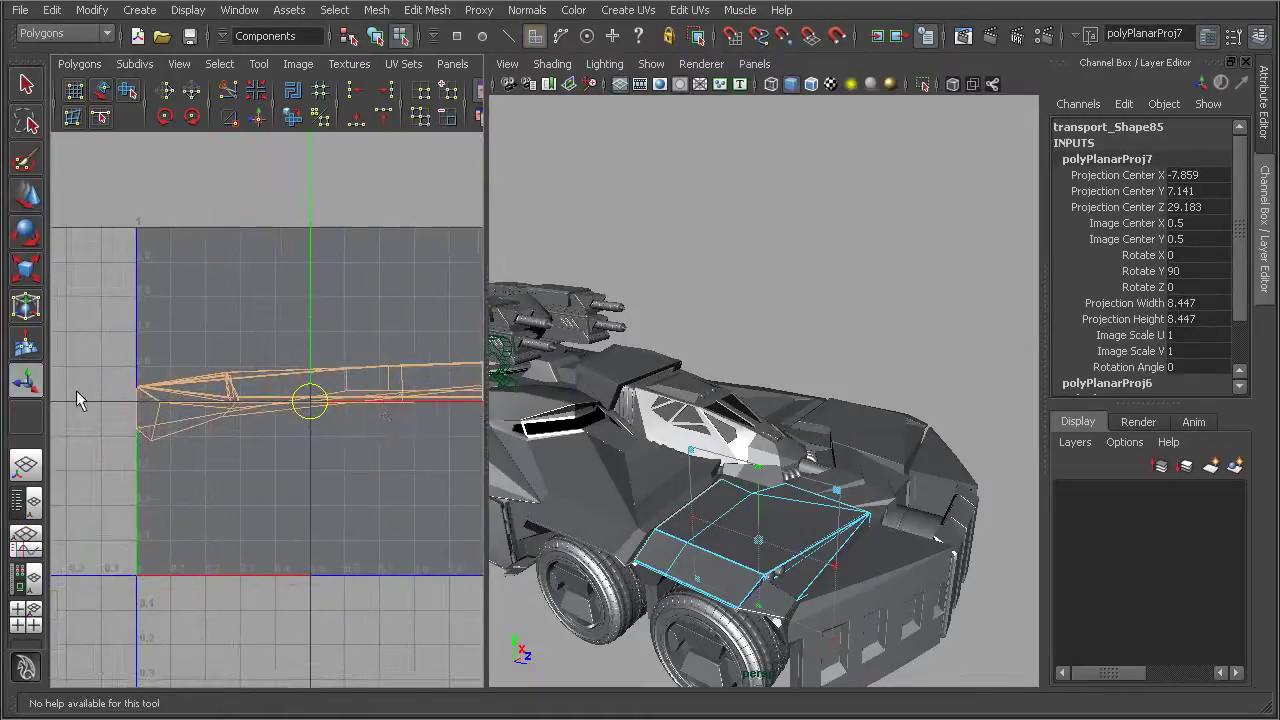
pyautogui.keyDown('alt'); pyautogui.moveTo(76, 398); pyautogui.dragTo(38, 404, button='middle'); pyautogui.keyUp('alt')
pyautogui.click(393, 63)
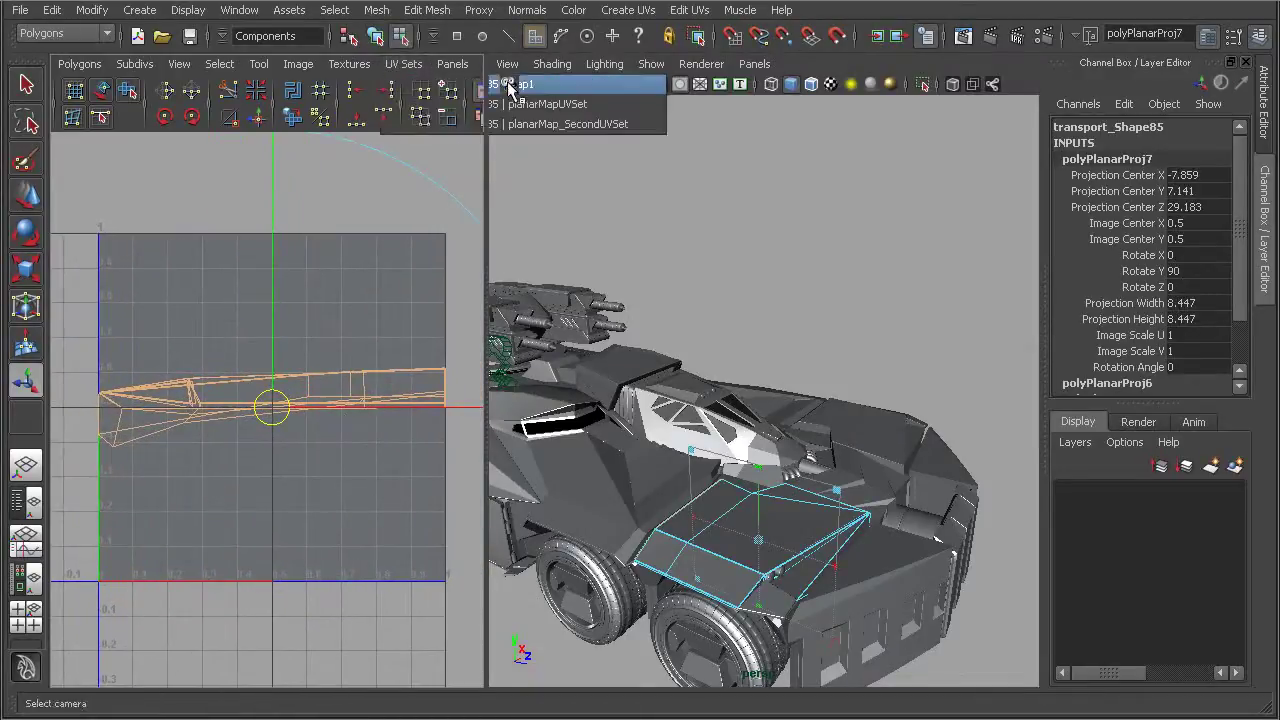
pyautogui.click(508, 84)
pyautogui.click(408, 63)
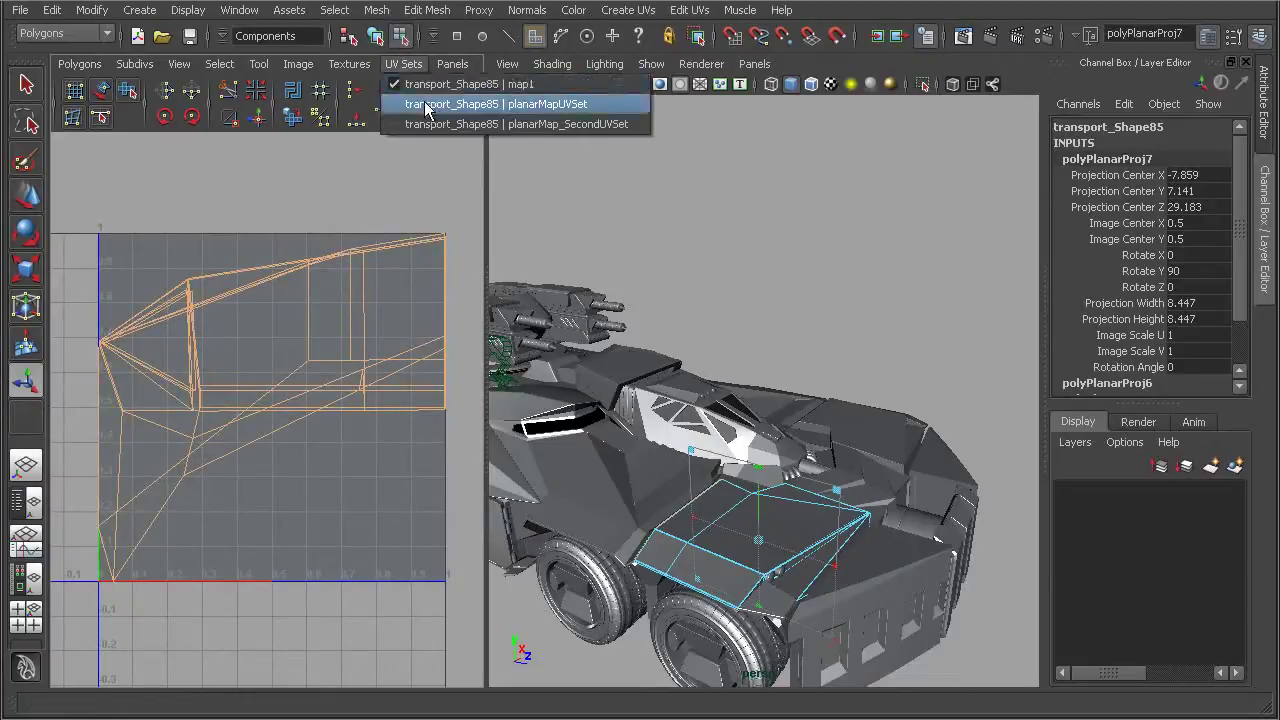
pyautogui.press('Escape')
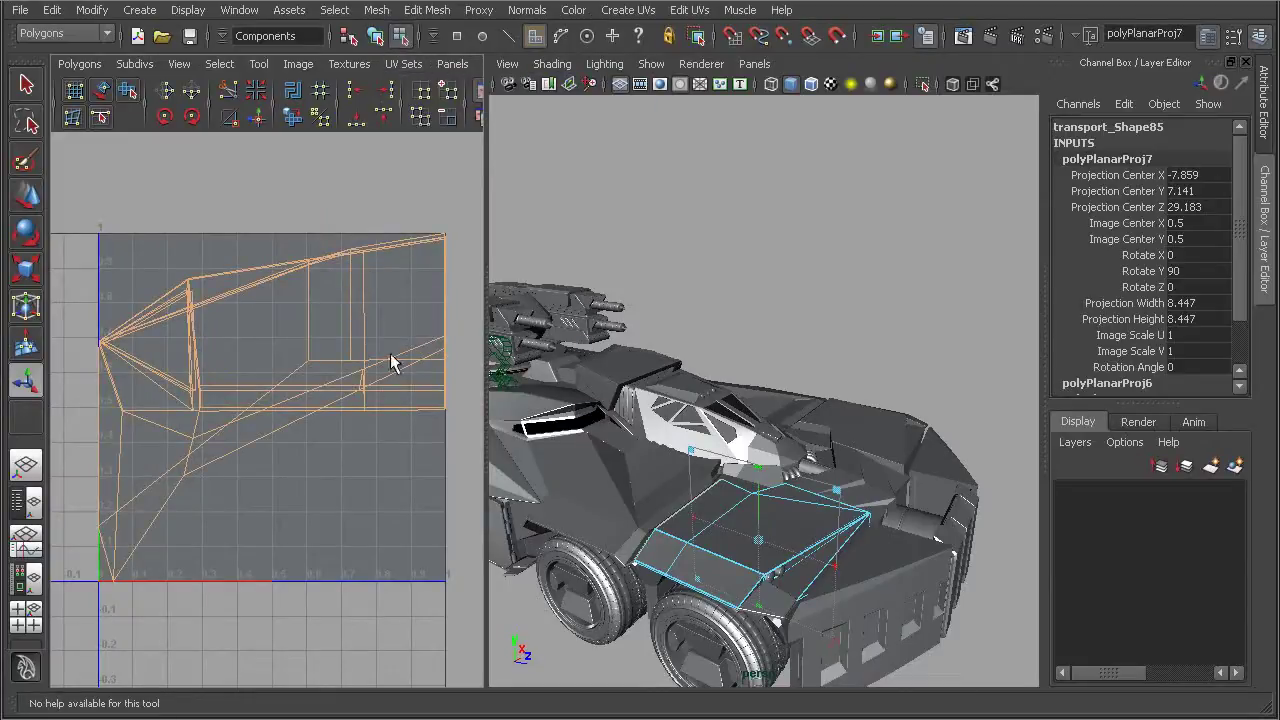
pyautogui.click(403, 63)
pyautogui.click(545, 125)
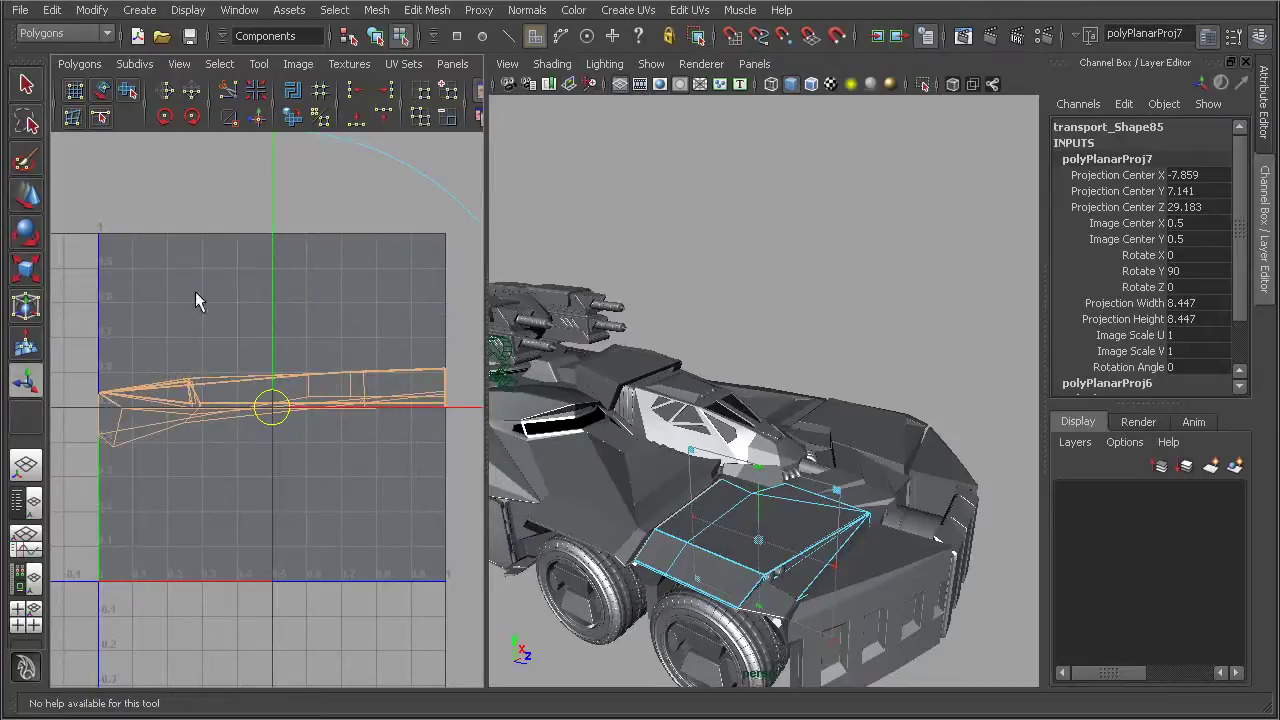
pyautogui.click(403, 63)
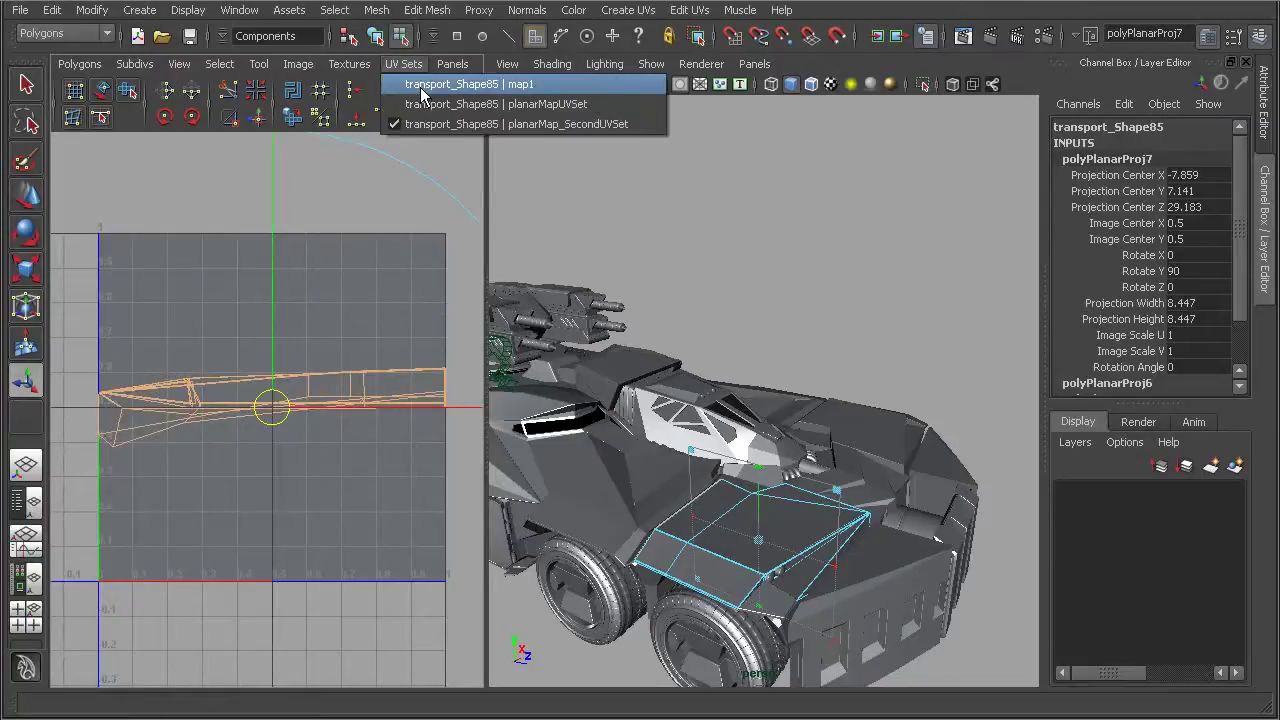
pyautogui.click(421, 86)
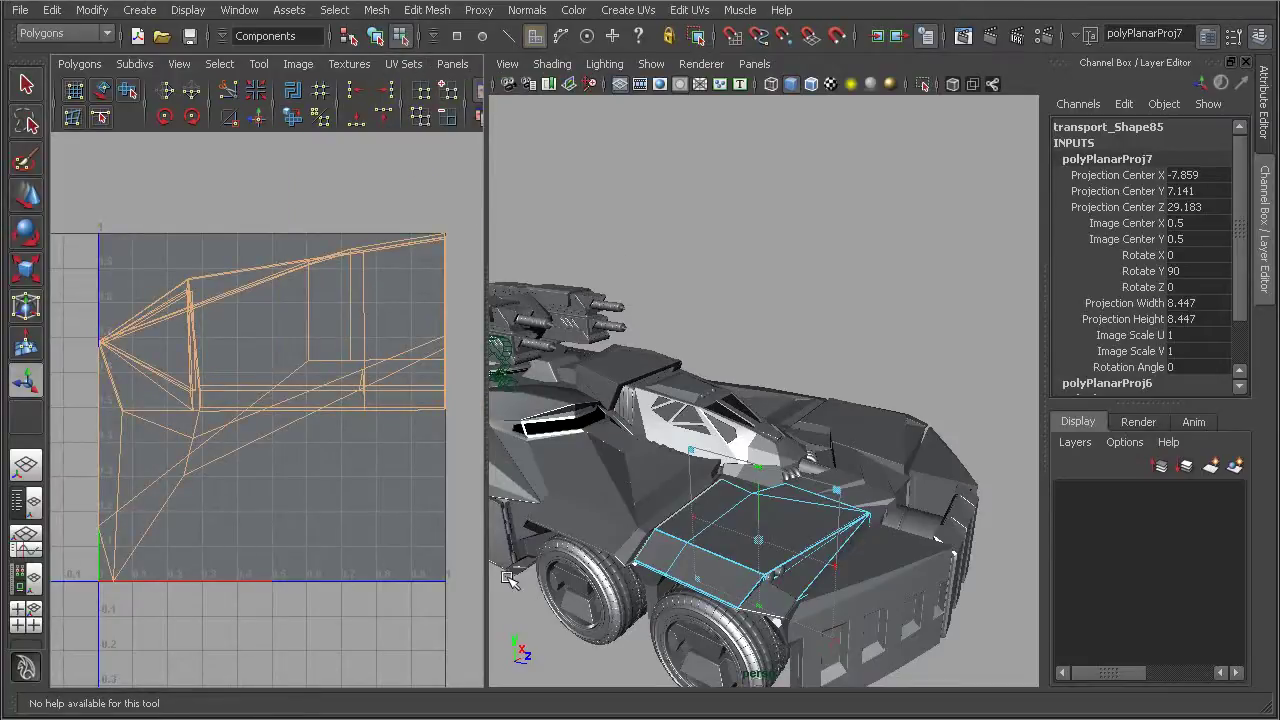
pyautogui.keyDown('alt'); pyautogui.moveTo(746, 566); pyautogui.dragTo(806, 568); pyautogui.keyUp('alt')
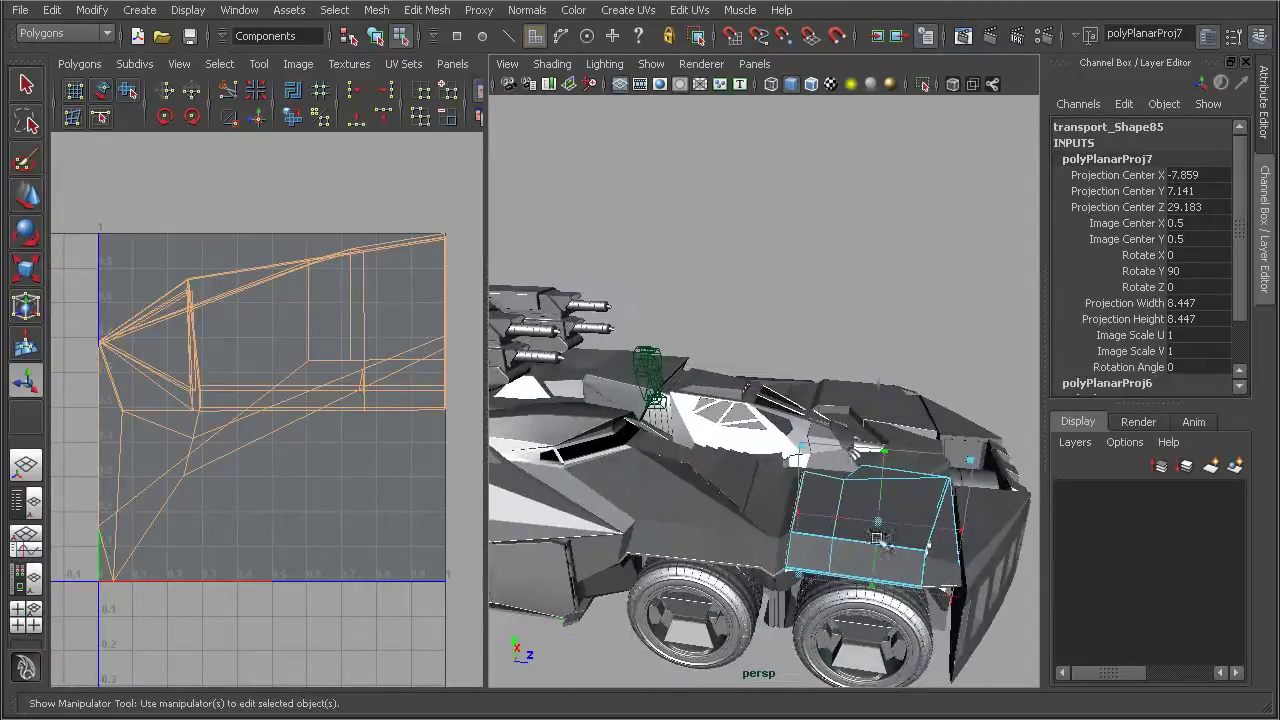
pyautogui.keyDown('alt'); pyautogui.moveTo(795, 455); pyautogui.dragTo(765, 472); pyautogui.keyUp('alt')
pyautogui.keyDown('alt'); pyautogui.moveTo(750, 500); pyautogui.dragTo(748, 443, button='middle'); pyautogui.keyUp('alt')
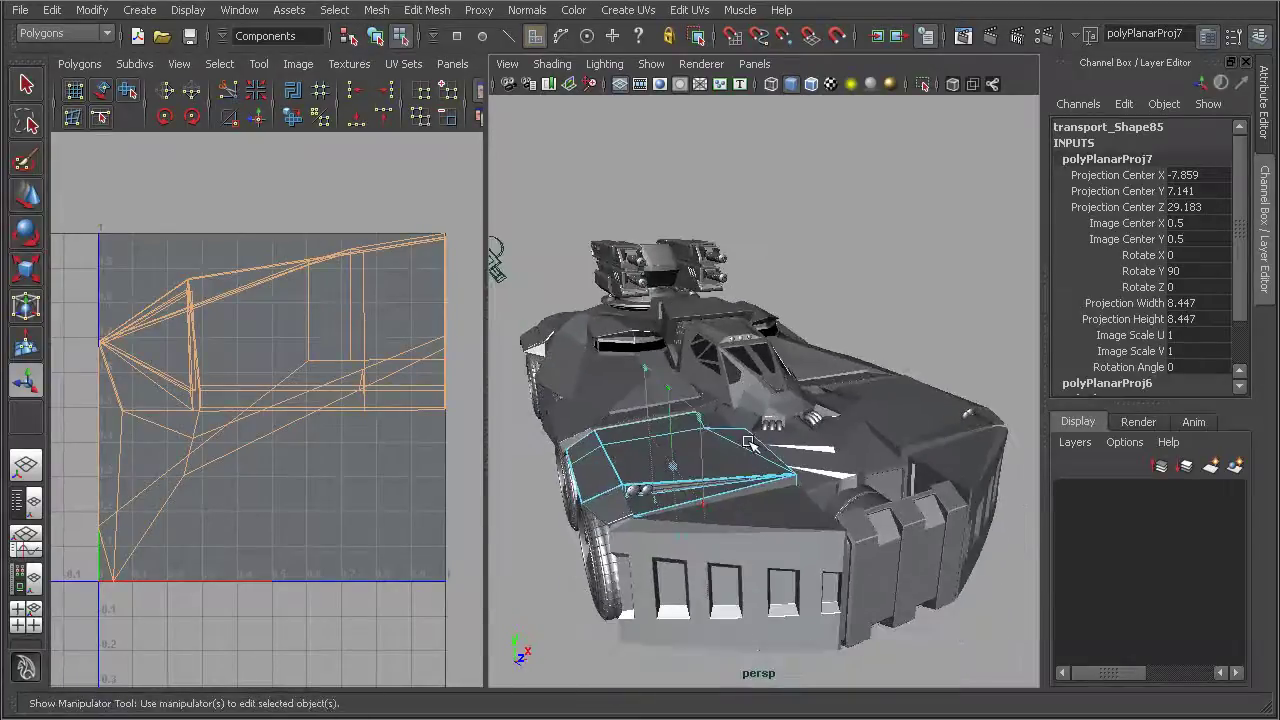